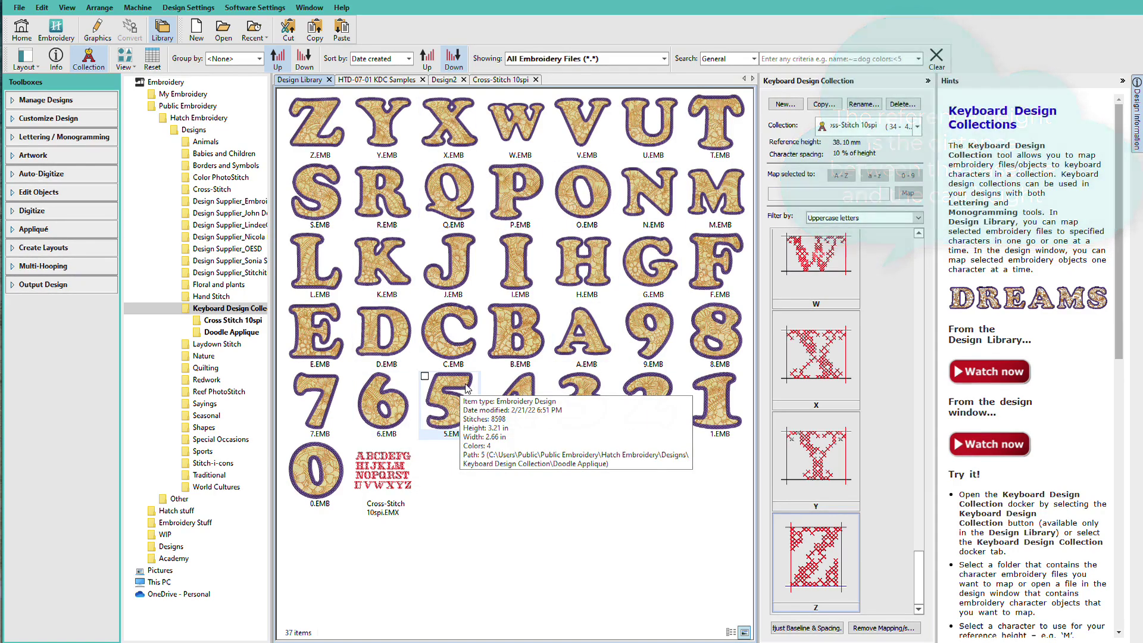
Switch the keyboard collection to Doodle Applique and select the Q character mapping
{"action": "left_click", "coordinate": [918, 126]}
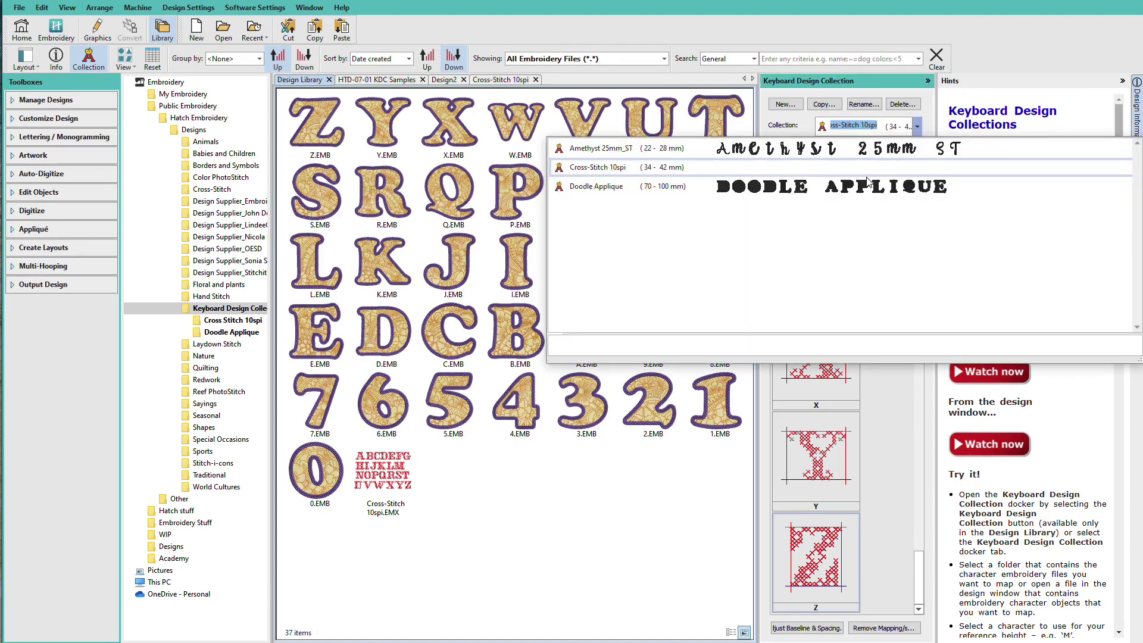
{"action": "left_click", "coordinate": [863, 198]}
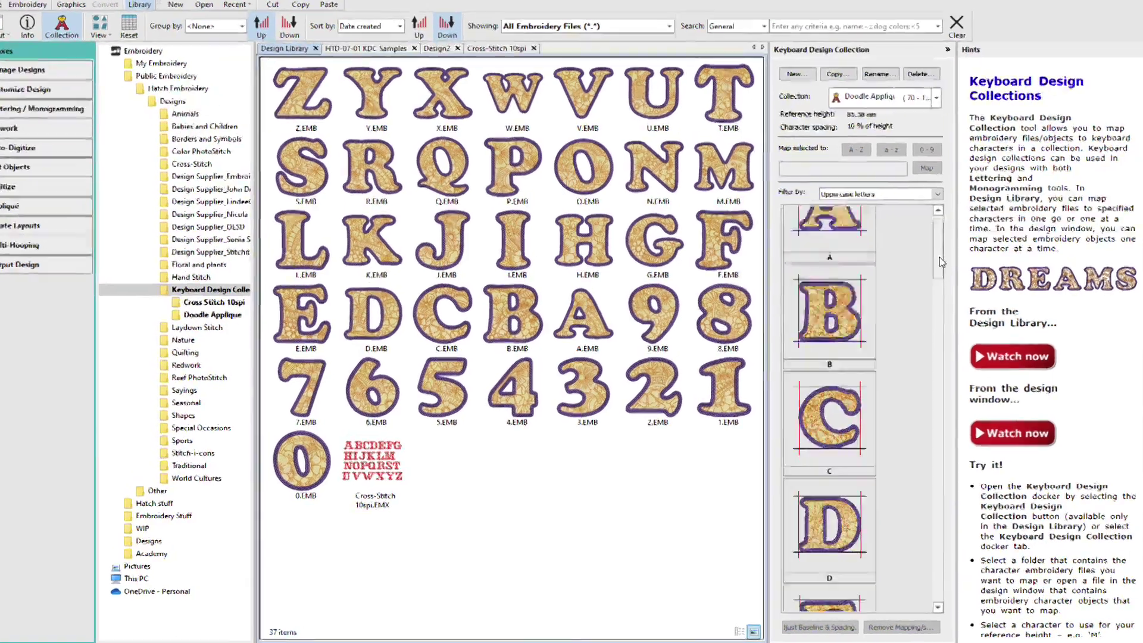
{"action": "left_click_drag", "start_coordinate": [919, 285], "coordinate": [927, 398]}
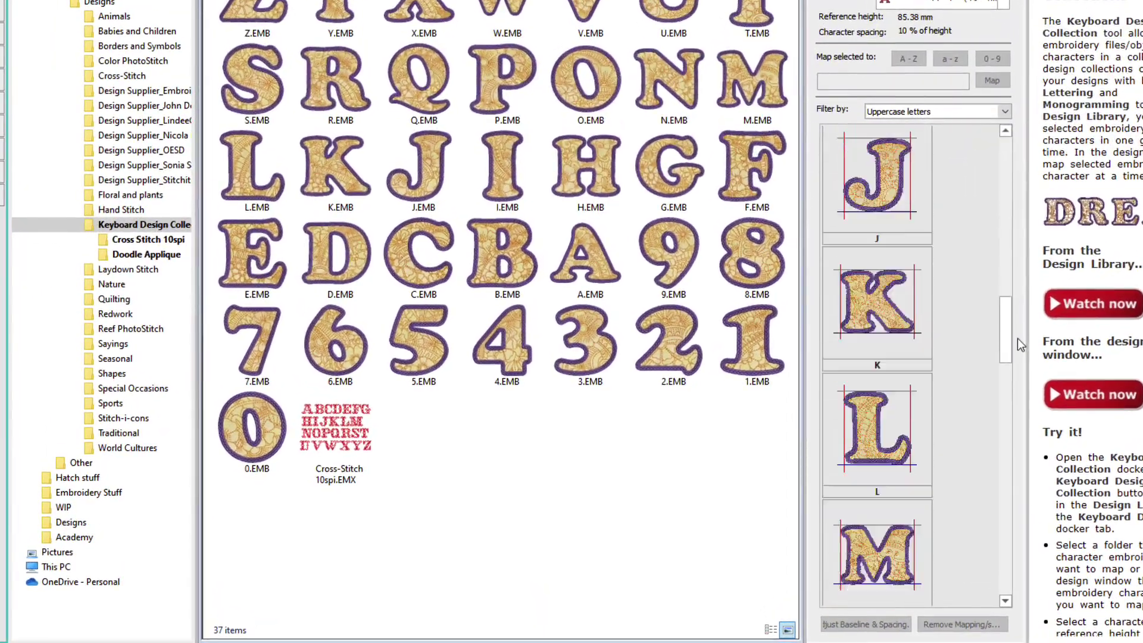
{"action": "left_click_drag", "start_coordinate": [1016, 338], "coordinate": [1013, 424]}
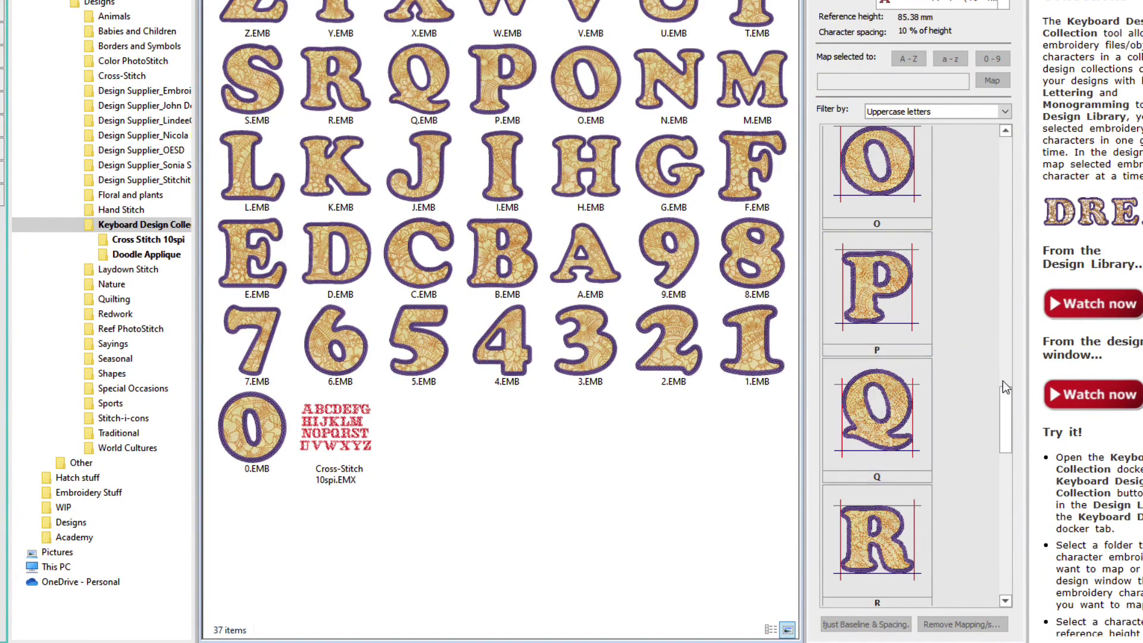
{"action": "scroll", "coordinate": [1009, 392], "scroll_direction": "up", "scroll_amount": 1}
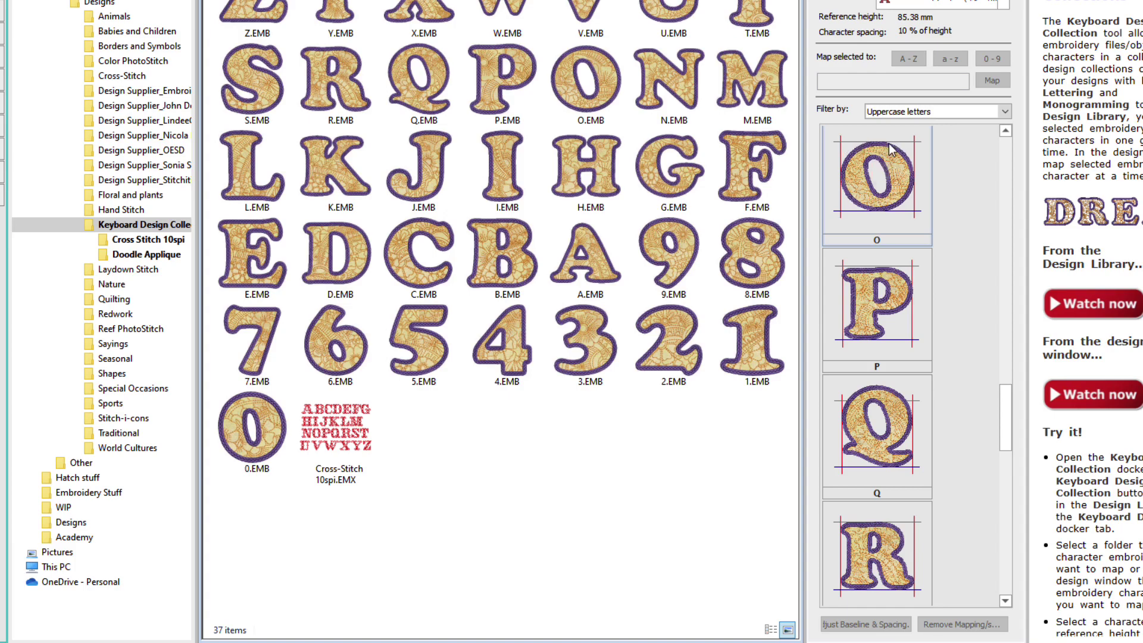
{"action": "left_click", "coordinate": [879, 443]}
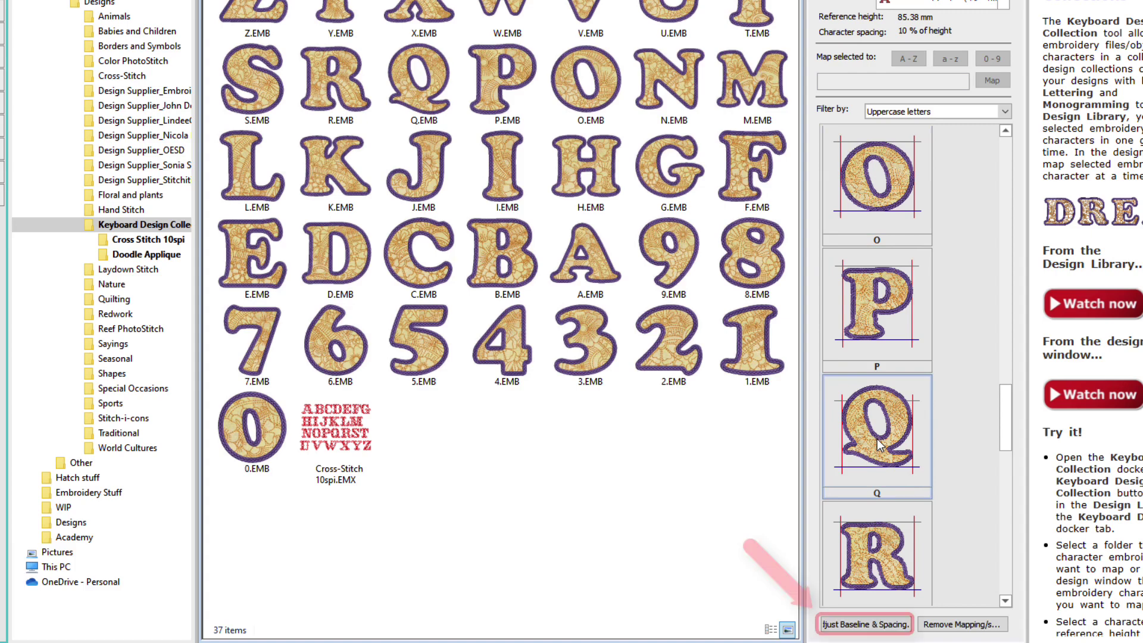
Open Q's Adjust Baseline & Spacing window, enlarge it, and keep the preview zoom at 100%
{"action": "left_click", "coordinate": [866, 624]}
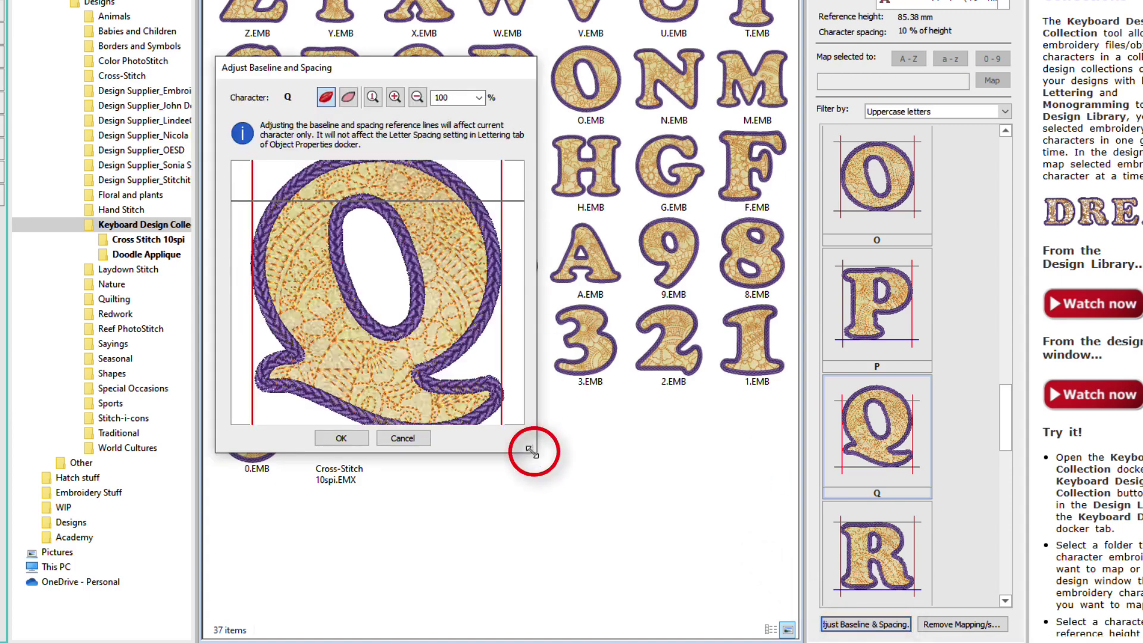
{"action": "left_click_drag", "start_coordinate": [529, 449], "coordinate": [665, 598]}
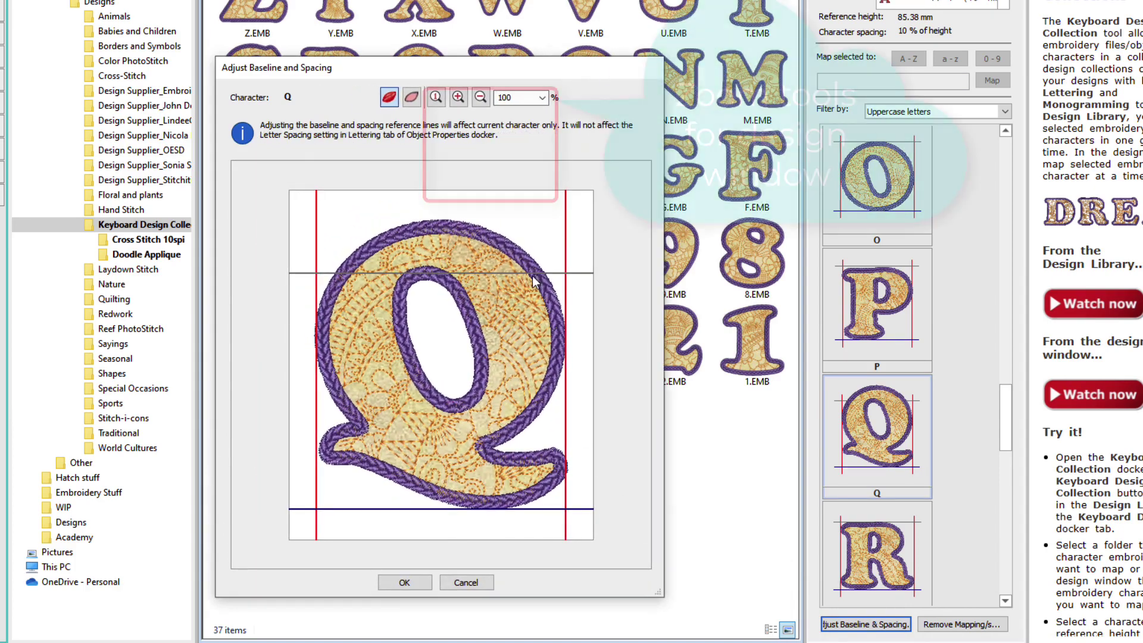
{"action": "left_click", "coordinate": [543, 98]}
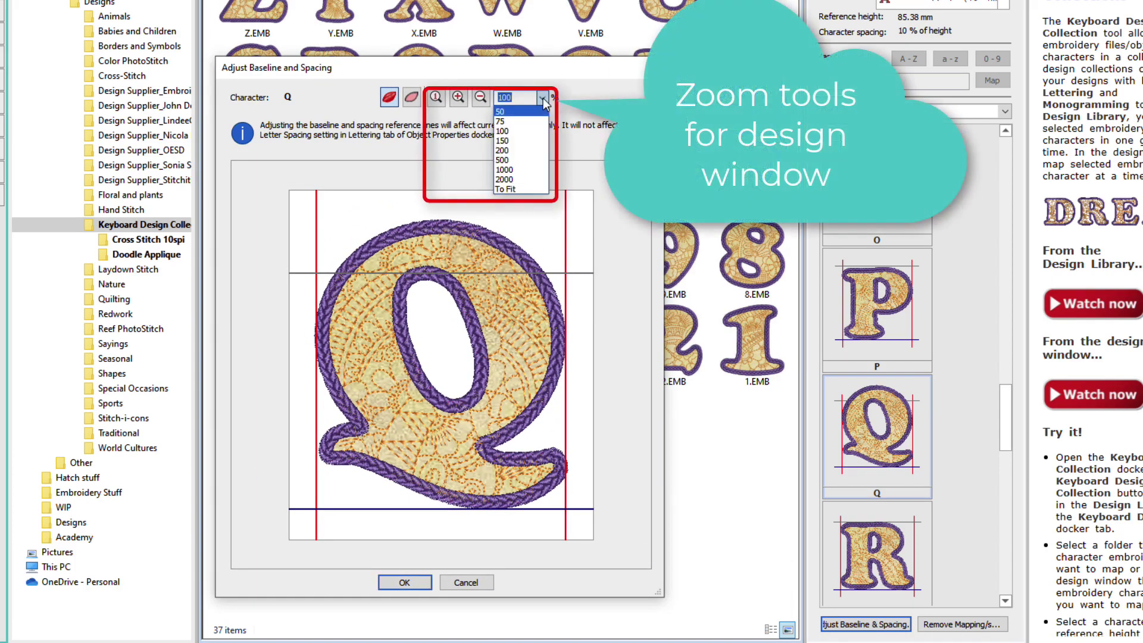
{"action": "left_click", "coordinate": [538, 121]}
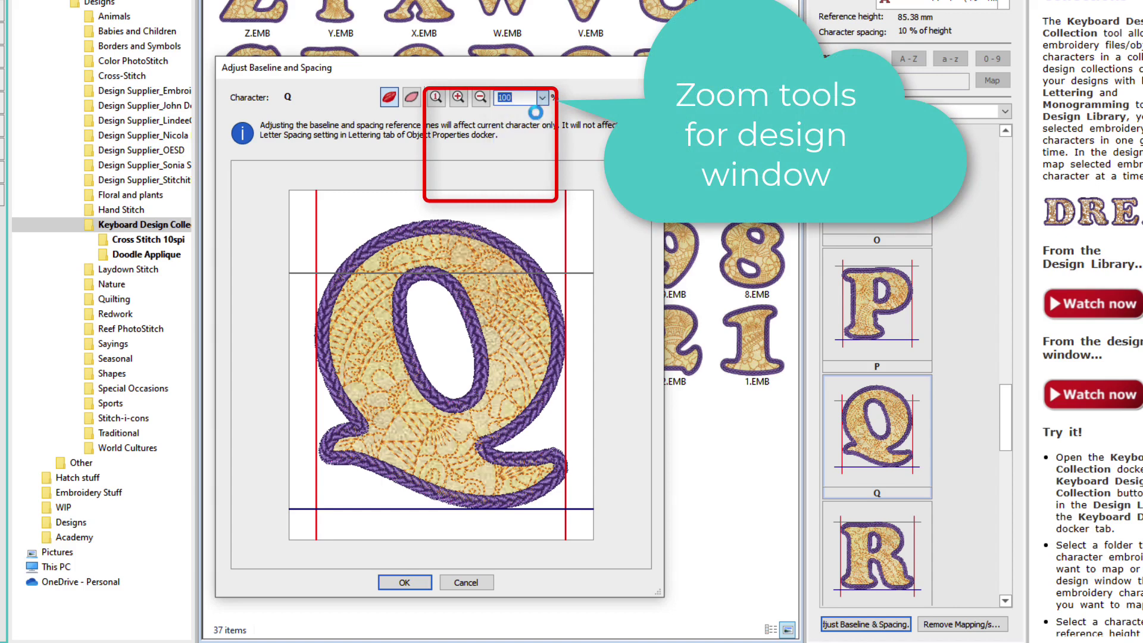
{"action": "left_click", "coordinate": [542, 97]}
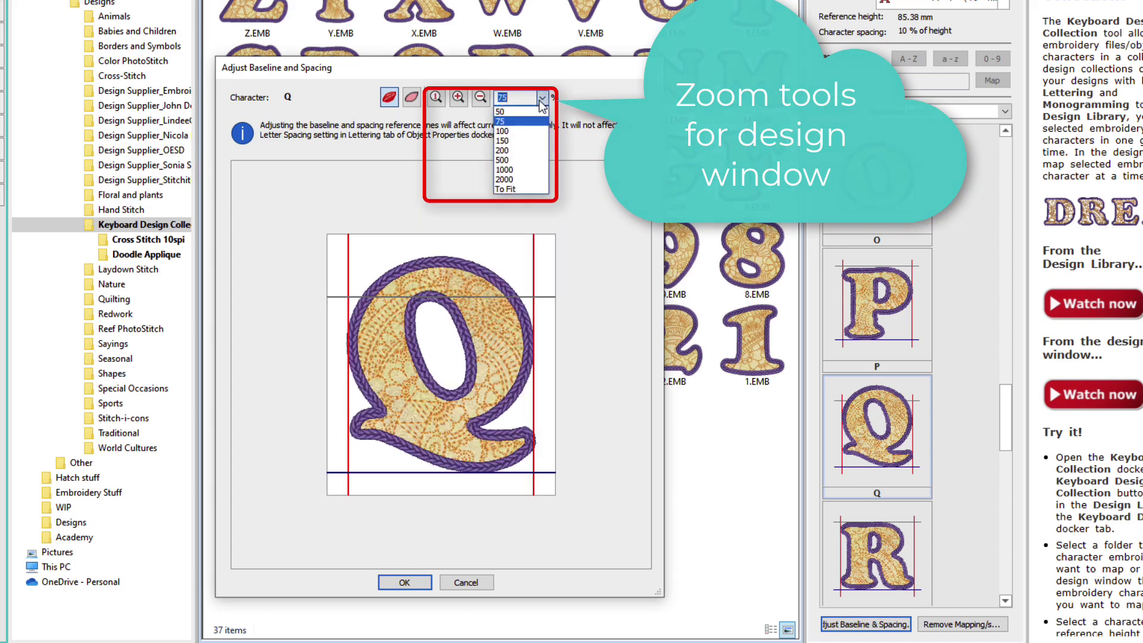
{"action": "left_click", "coordinate": [529, 131]}
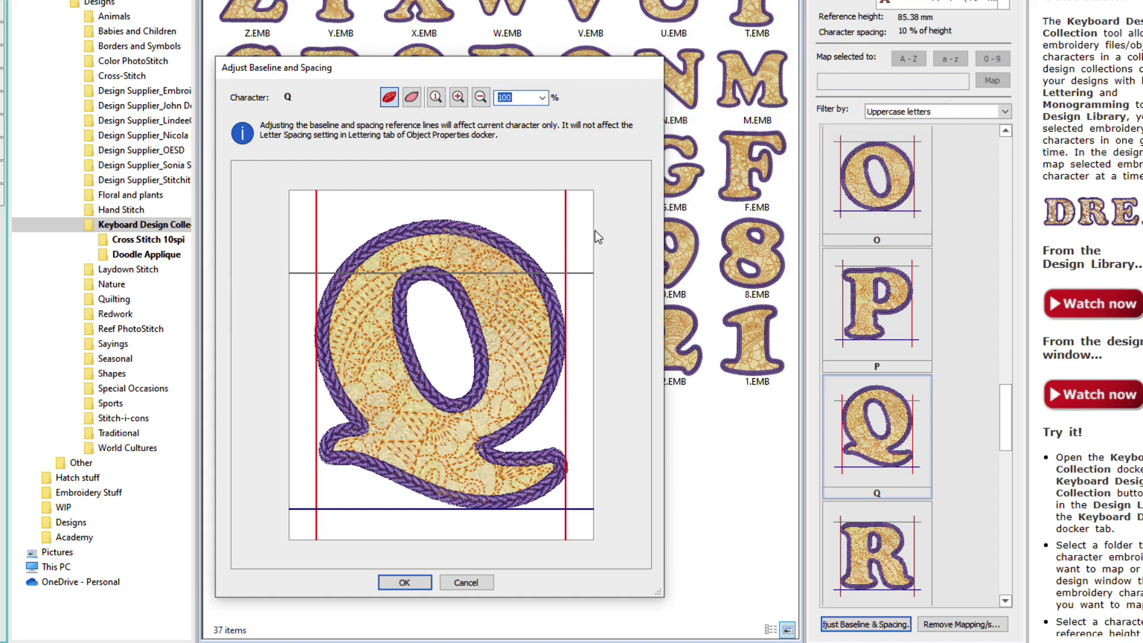
Move Q's right spacing line slightly outward and raise its baseline above the tail
{"action": "mouse_move", "coordinate": [565, 227]}
{"action": "left_mouse_down"}
{"action": "mouse_move", "coordinate": [581, 227]}
{"action": "mouse_move", "coordinate": [567, 234]}
{"action": "left_mouse_up"}
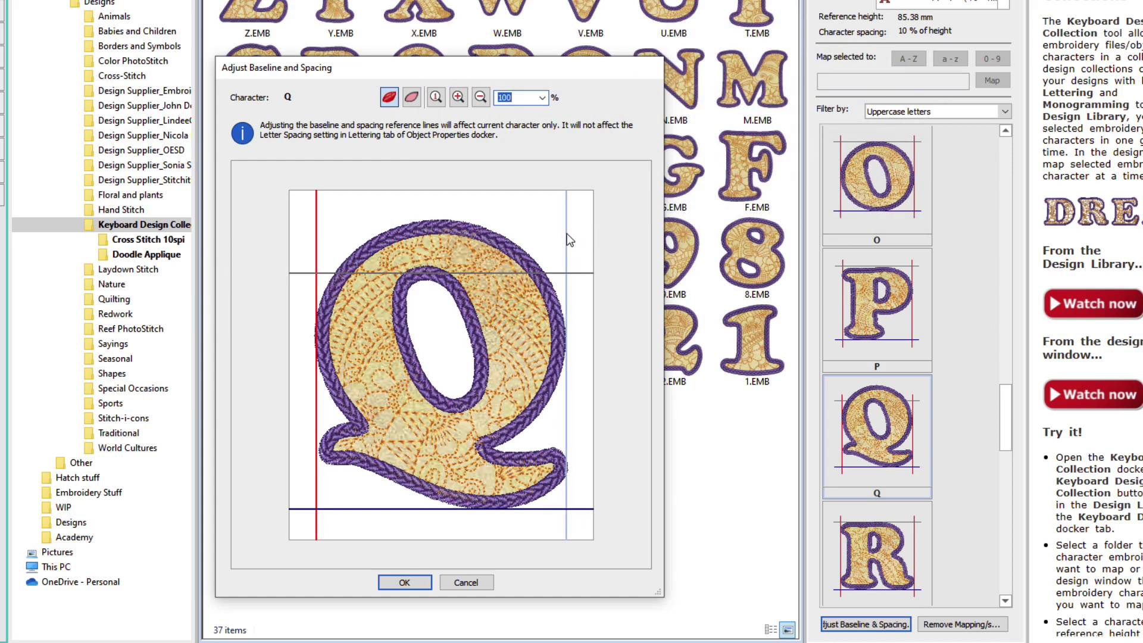
{"action": "left_click", "coordinate": [316, 245]}
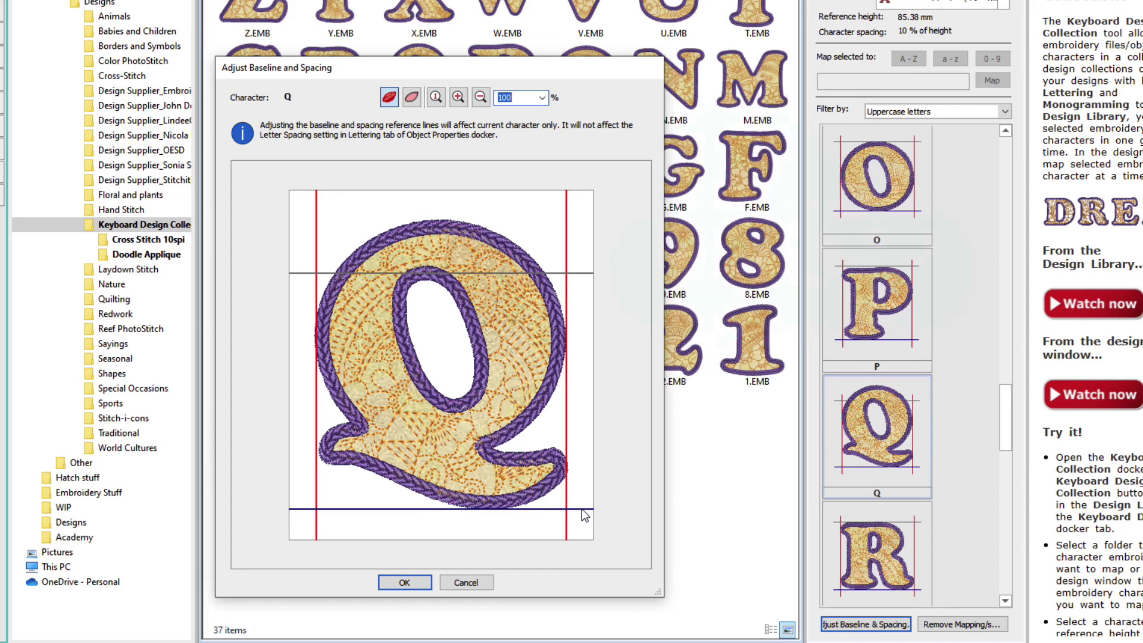
{"action": "left_click_drag", "start_coordinate": [582, 512], "coordinate": [580, 457]}
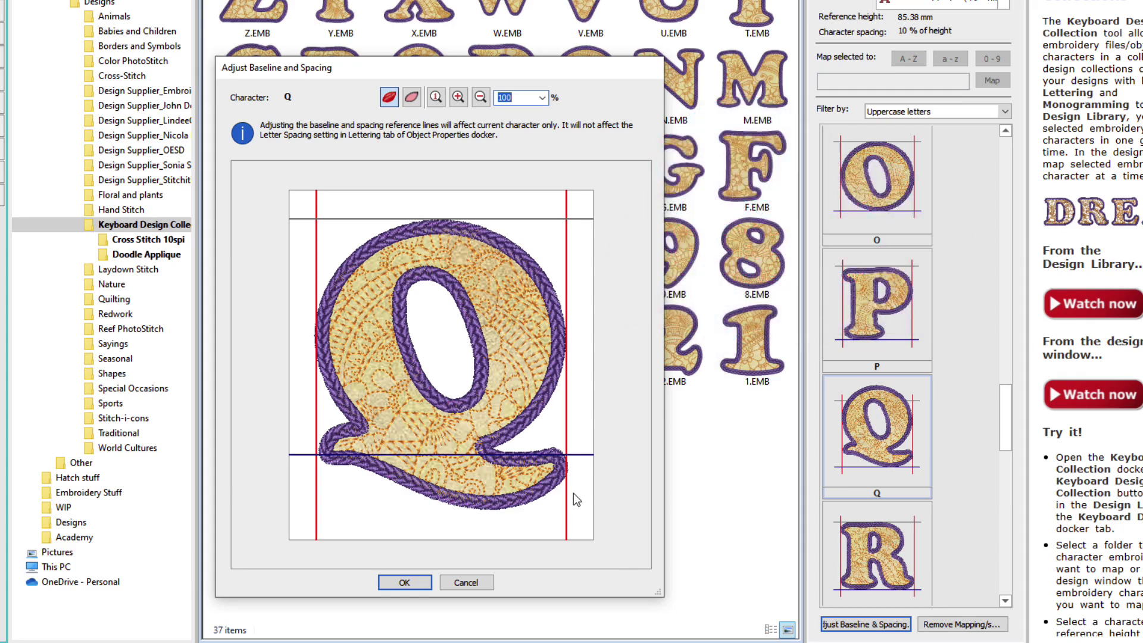
{"action": "left_click", "coordinate": [402, 583]}
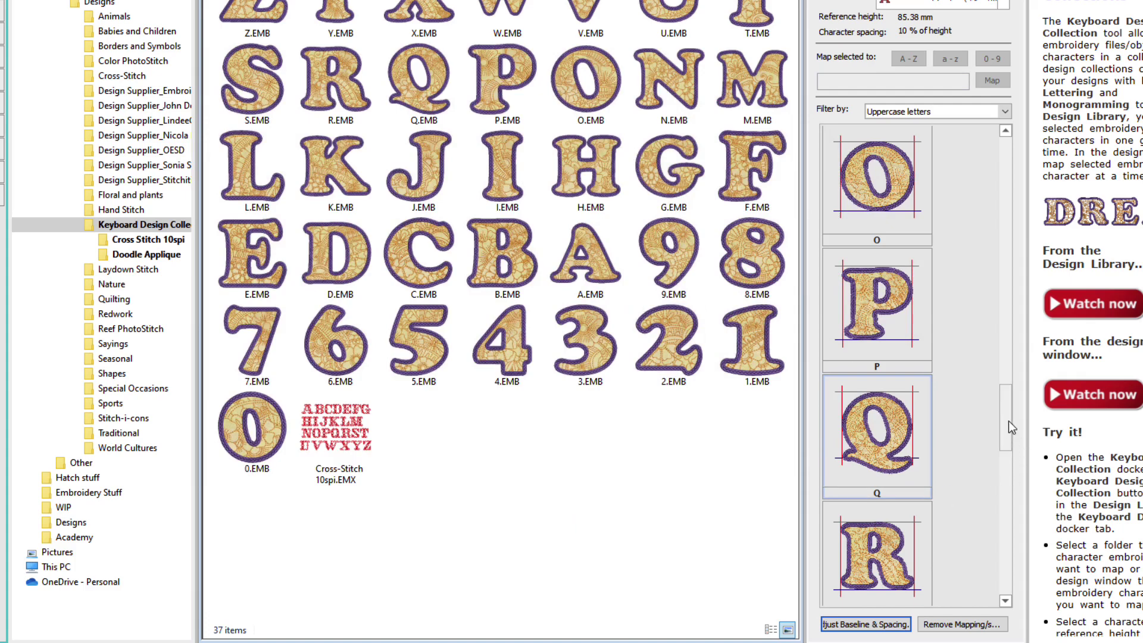
Filter the collection's mappings to show Numbers only
{"action": "scroll", "coordinate": [1008, 420], "scroll_direction": "up", "scroll_amount": 10}
{"action": "left_click", "coordinate": [1004, 111]}
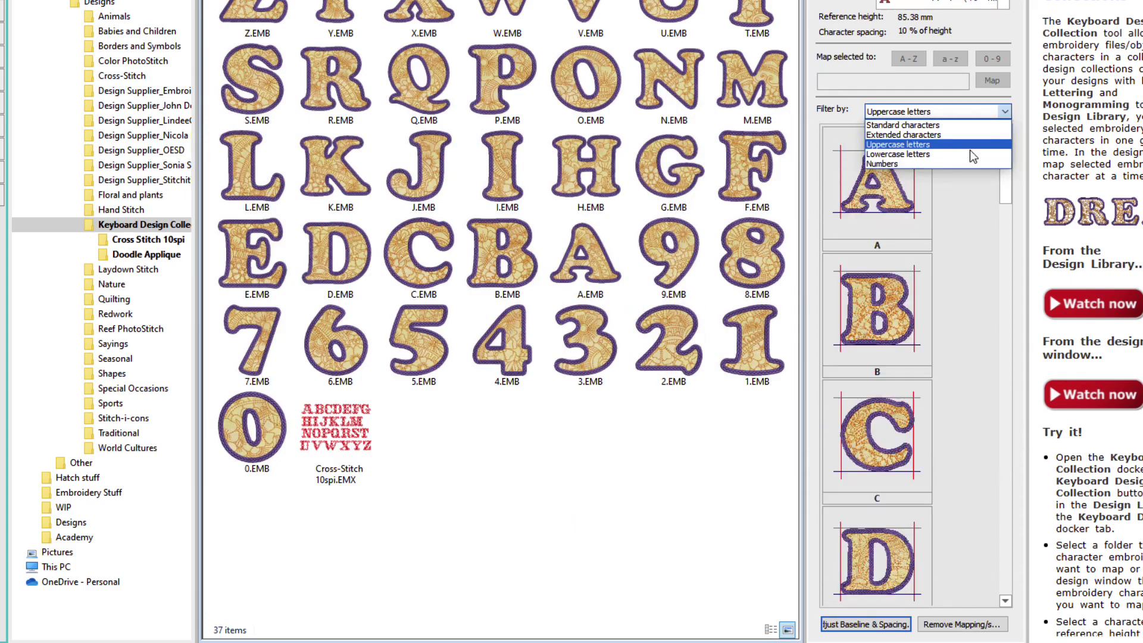
{"action": "left_click", "coordinate": [973, 165]}
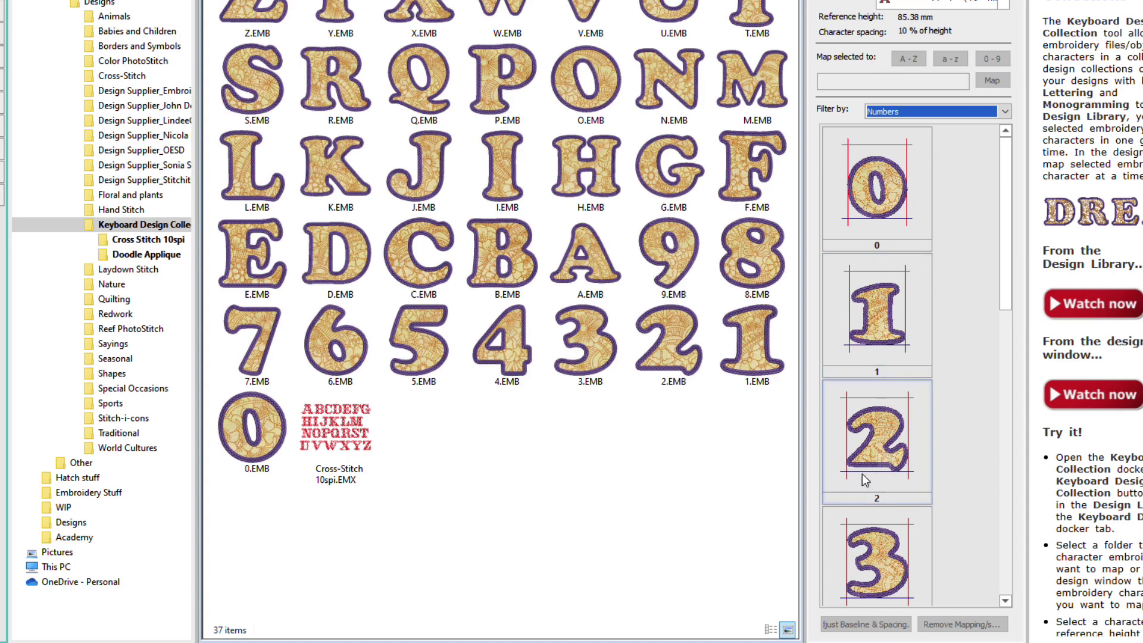
Raise the digit 2's baseline slightly to the bottom of its stroke
{"action": "left_click", "coordinate": [880, 469]}
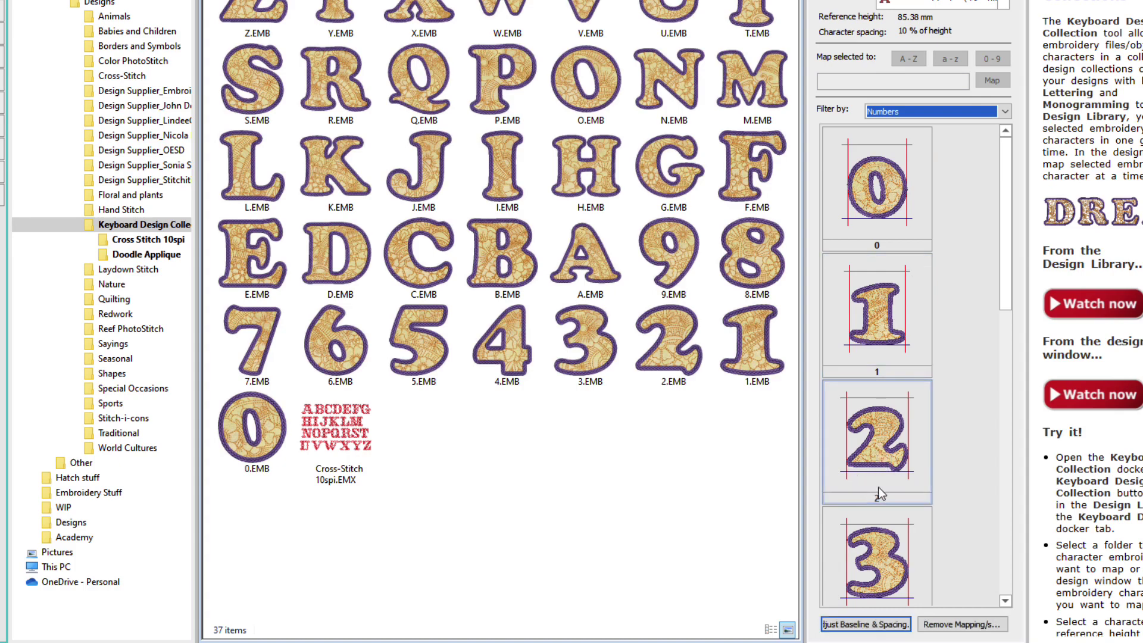
{"action": "left_click", "coordinate": [886, 623]}
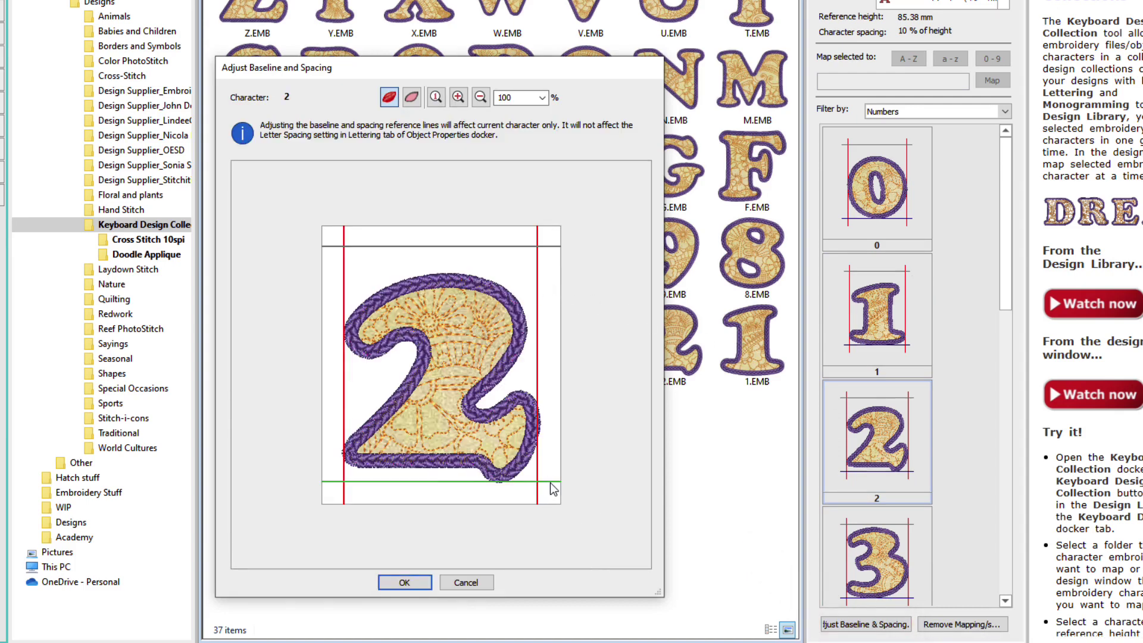
{"action": "left_click_drag", "start_coordinate": [552, 489], "coordinate": [553, 476]}
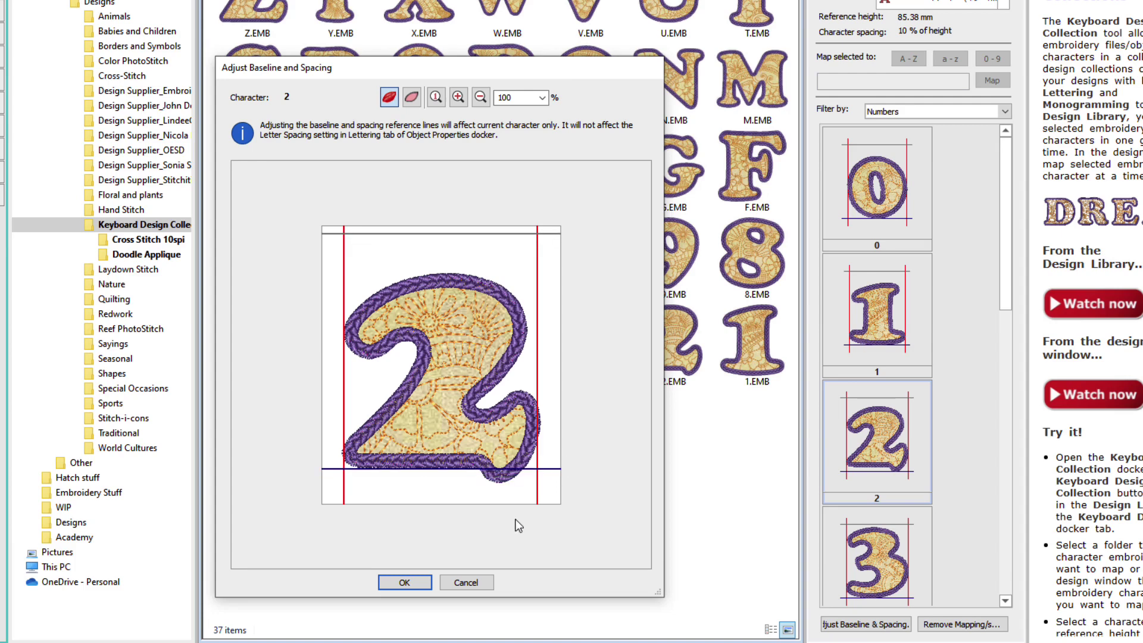
{"action": "left_click", "coordinate": [397, 583]}
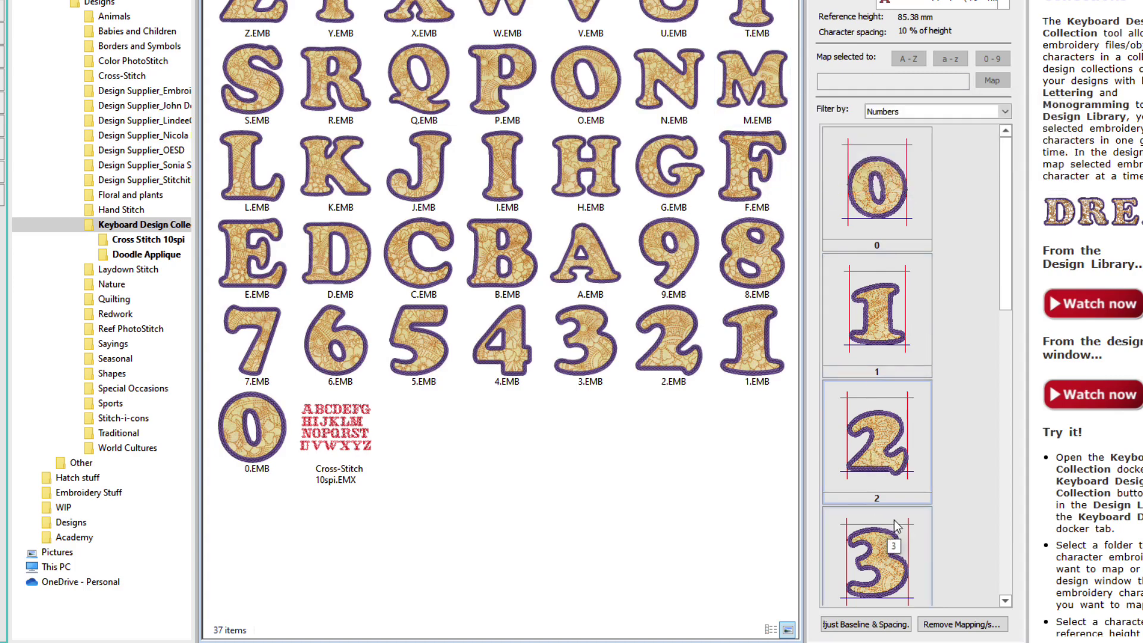
Select the digit 3 and lift its baseline up to its lower curve, then confirm
{"action": "left_click", "coordinate": [892, 543]}
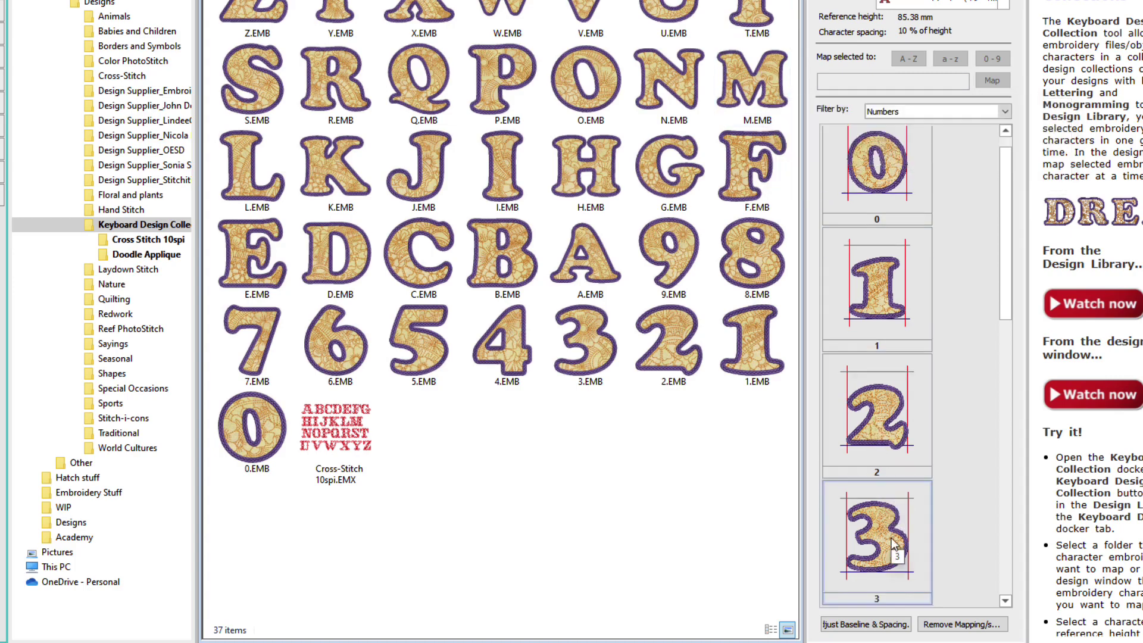
{"action": "left_click", "coordinate": [865, 624]}
{"action": "left_click_drag", "start_coordinate": [548, 481], "coordinate": [549, 462]}
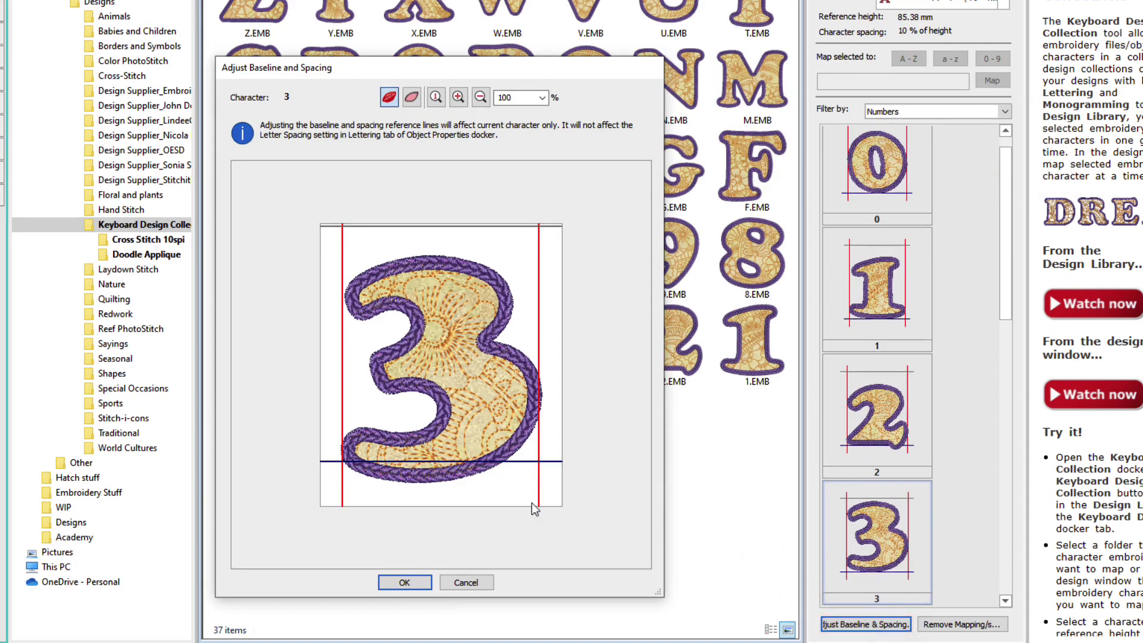
{"action": "left_click", "coordinate": [419, 587]}
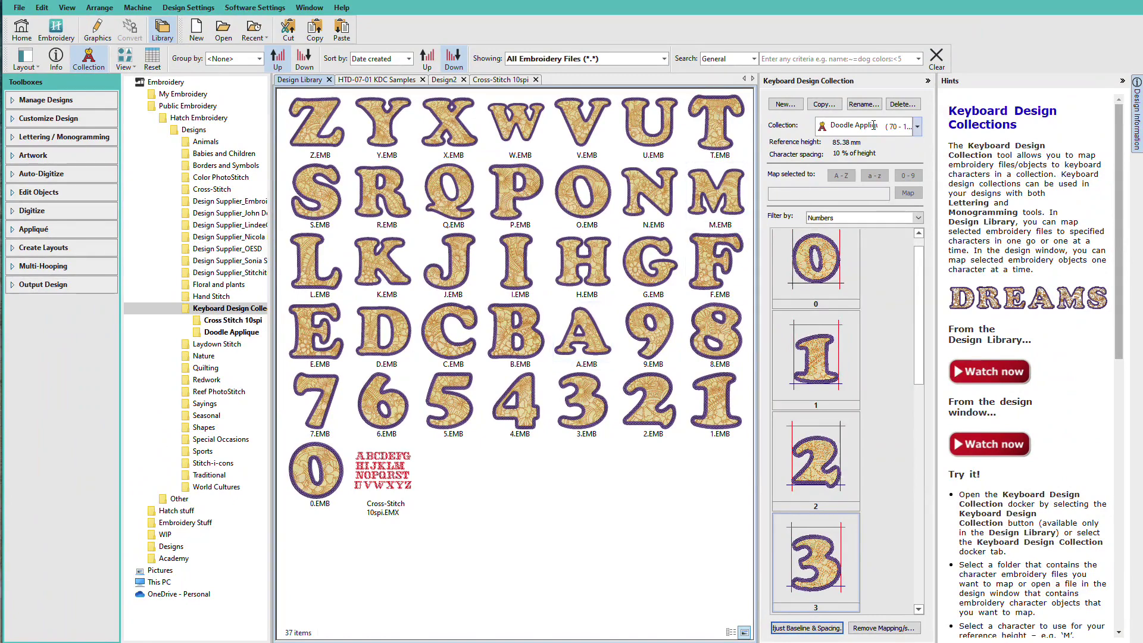
Switch to the Amethyst 25mm_ST collection filtered to Uppercase letters
{"action": "left_click", "coordinate": [919, 126]}
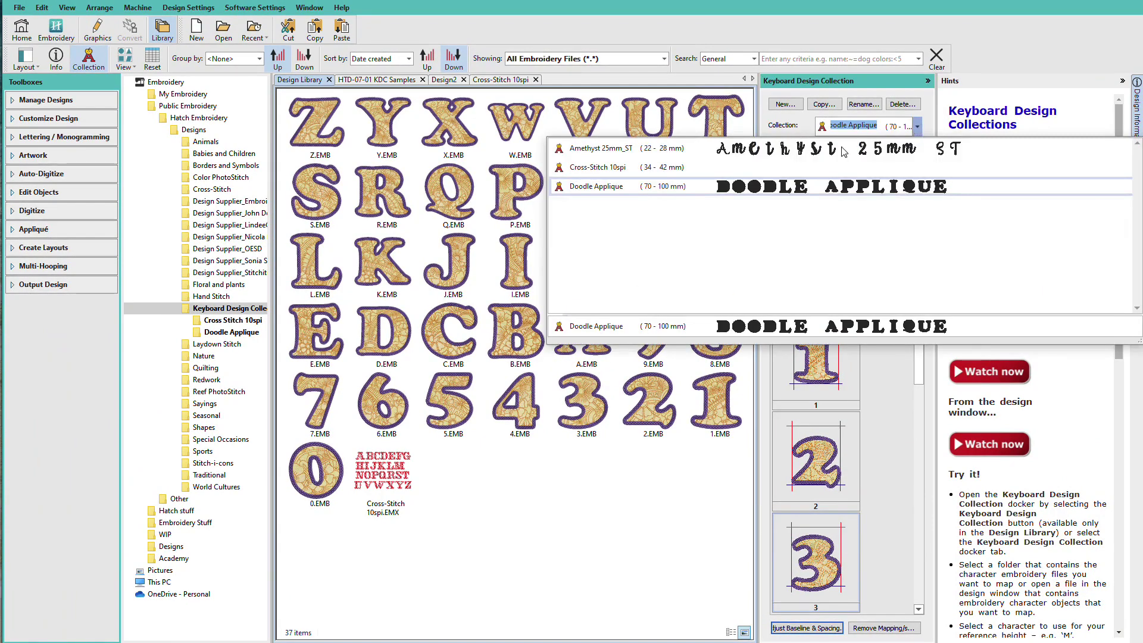
{"action": "left_click", "coordinate": [632, 151]}
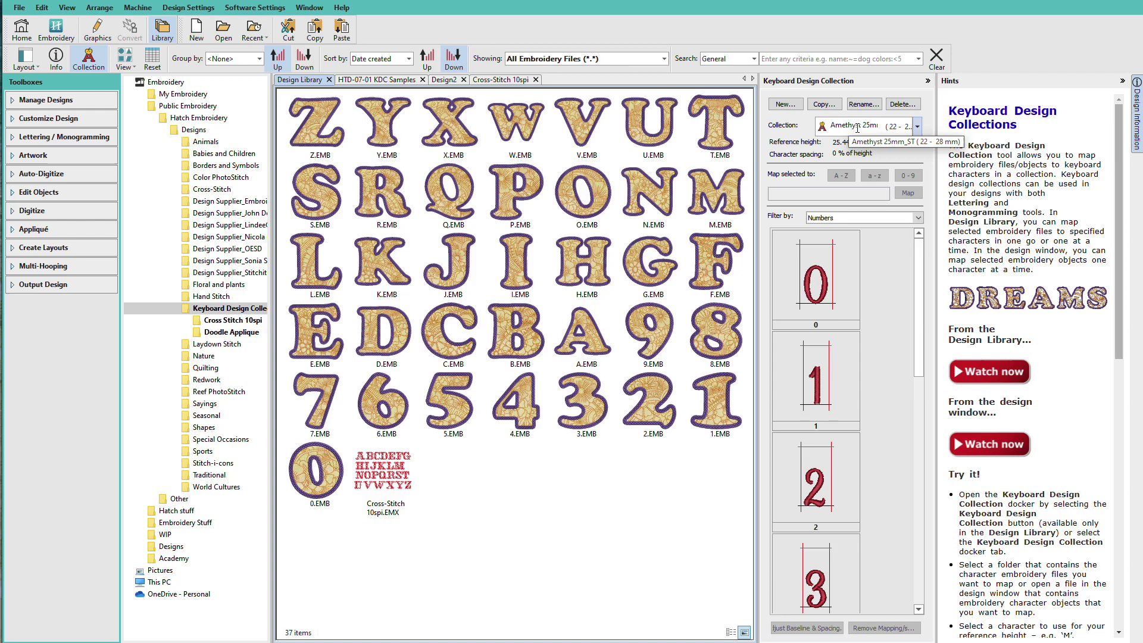
{"action": "left_click", "coordinate": [918, 219]}
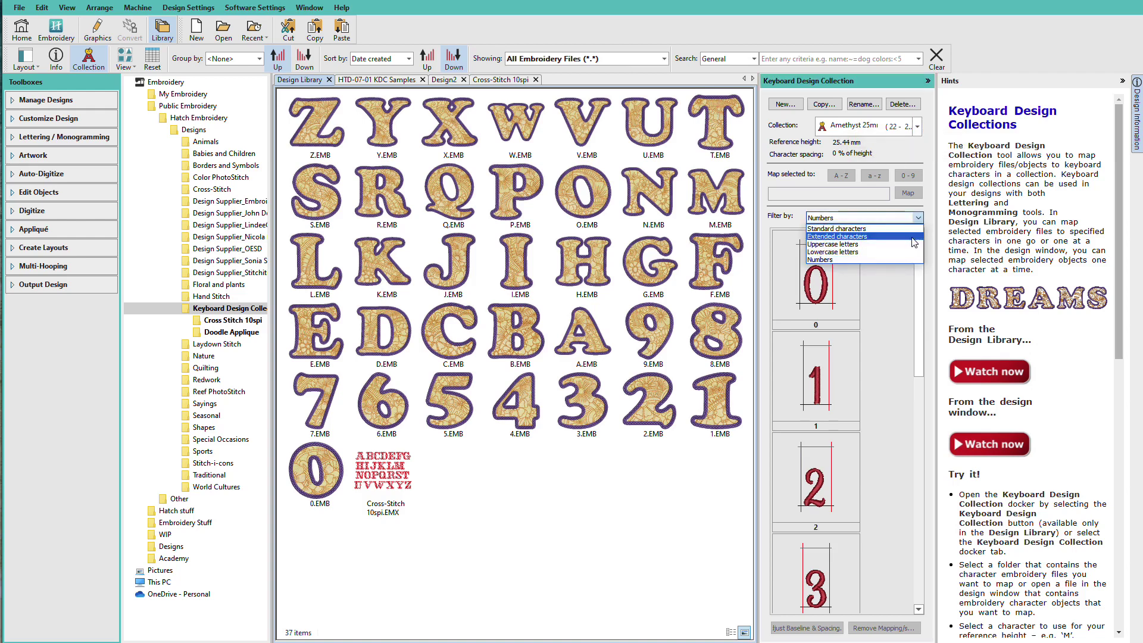
{"action": "left_click", "coordinate": [912, 244]}
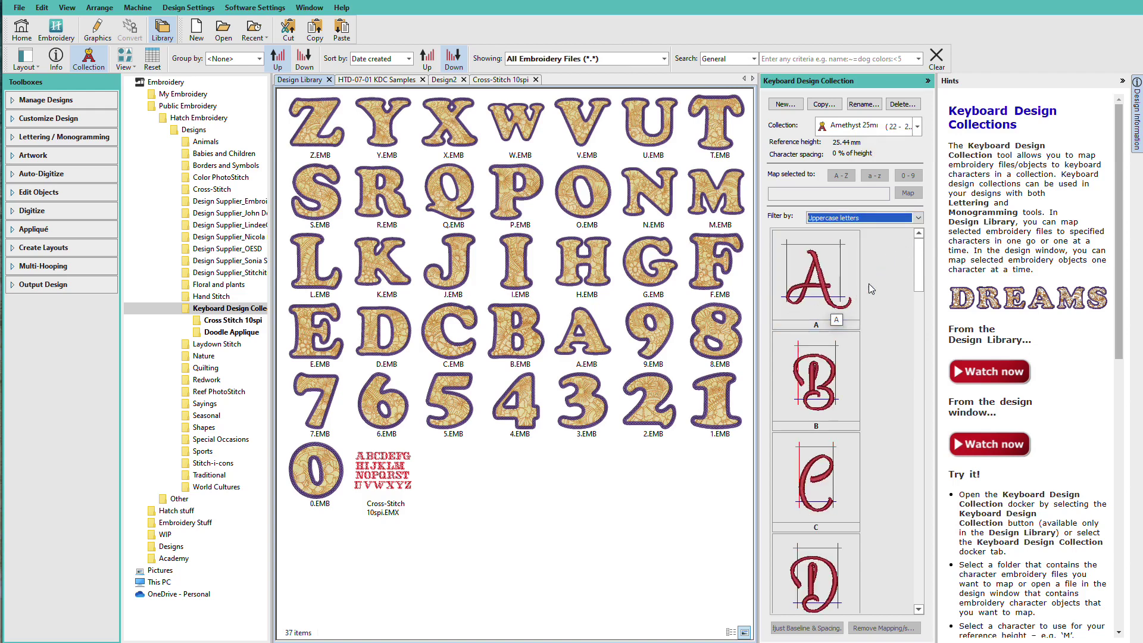
Preview the lowercase mappings, return to Uppercase letters, and select the K mapping
{"action": "left_click", "coordinate": [919, 219]}
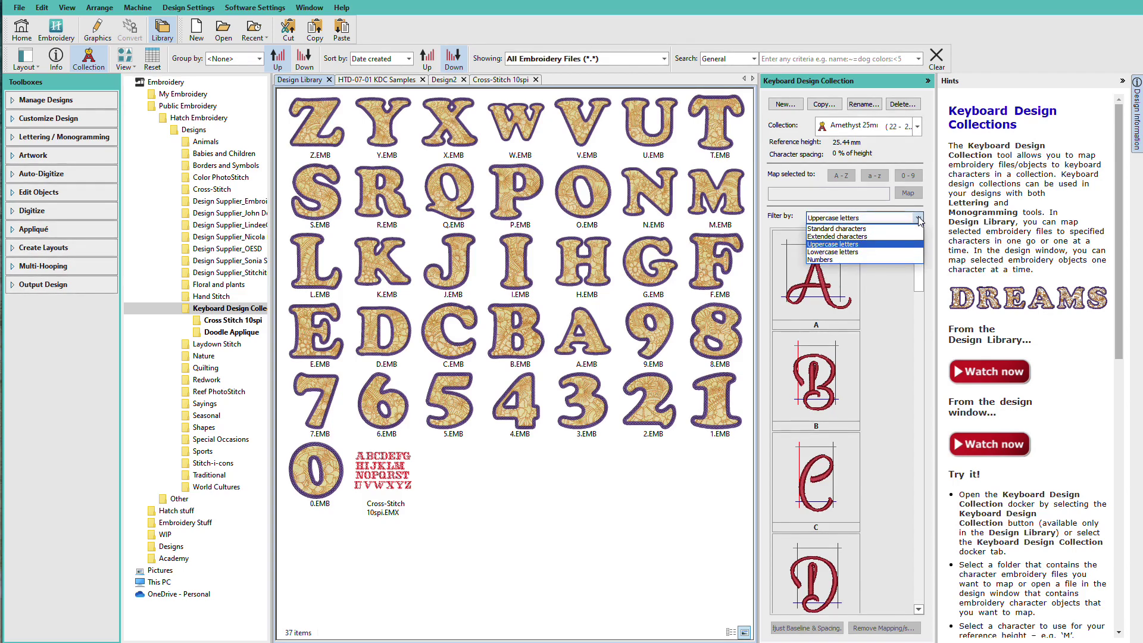
{"action": "left_click", "coordinate": [914, 252]}
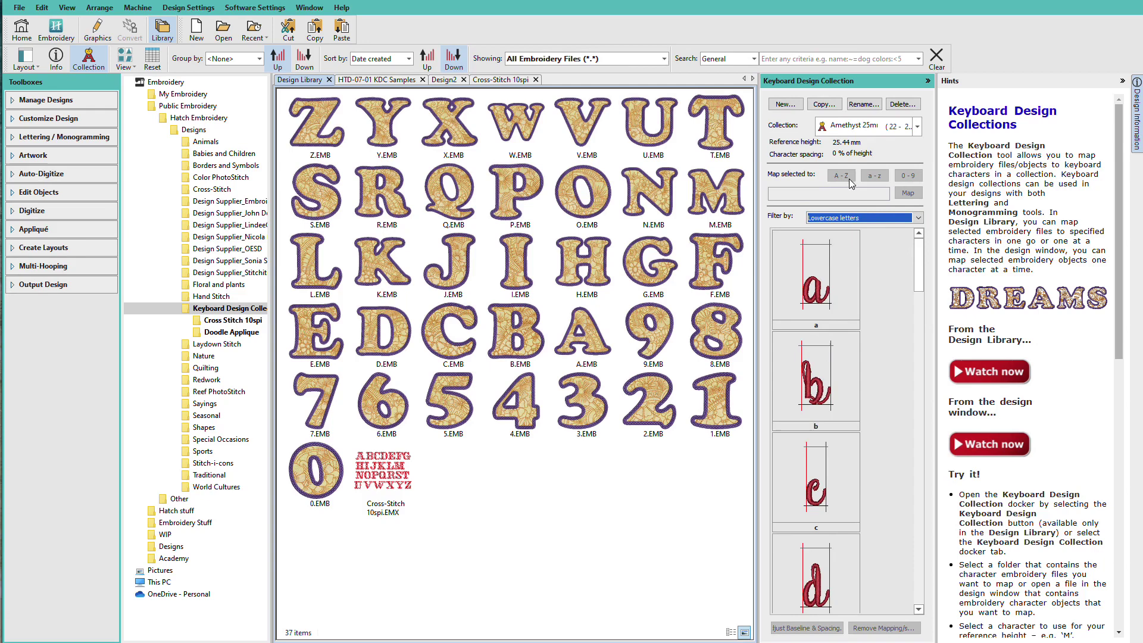
{"action": "left_click", "coordinate": [919, 219]}
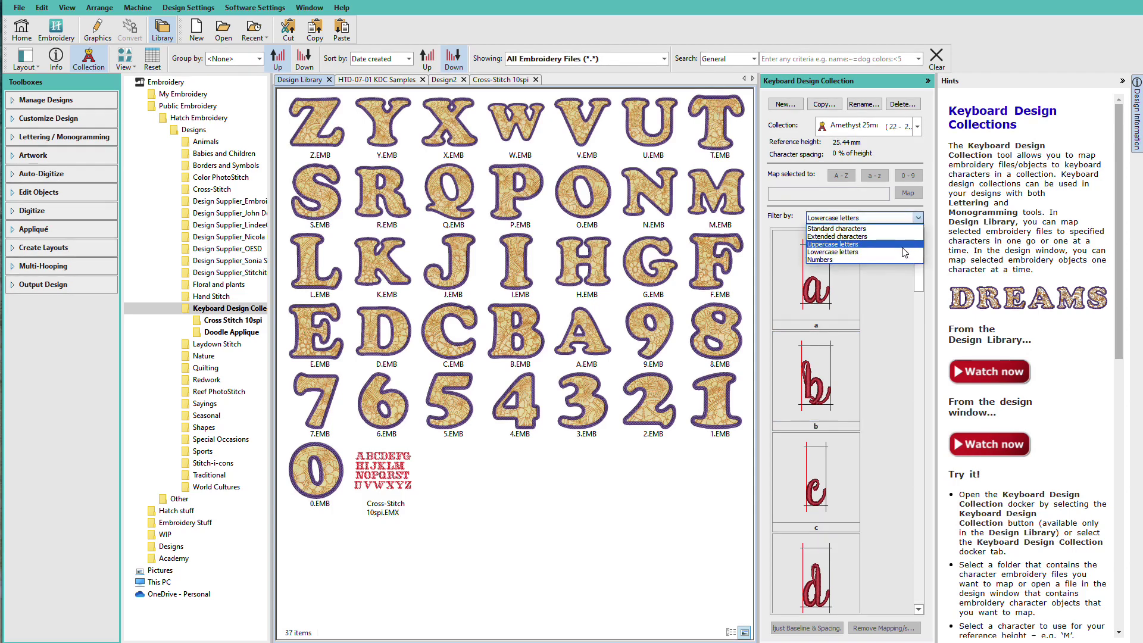
{"action": "left_click", "coordinate": [902, 246]}
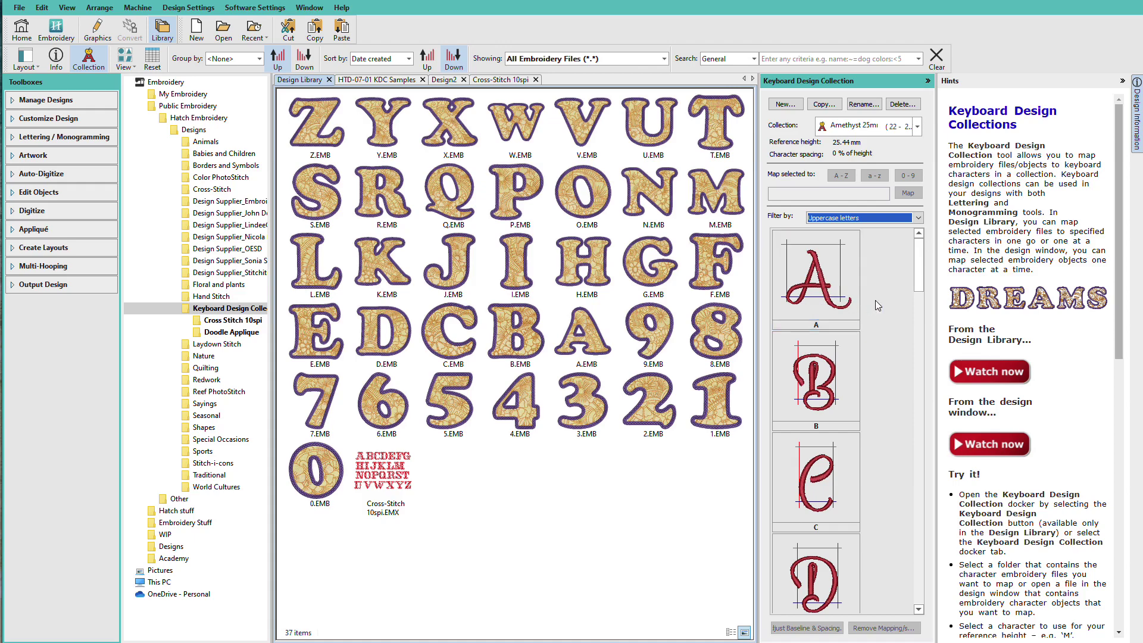
{"action": "left_click_drag", "start_coordinate": [919, 273], "coordinate": [920, 411]}
{"action": "left_click", "coordinate": [845, 291]}
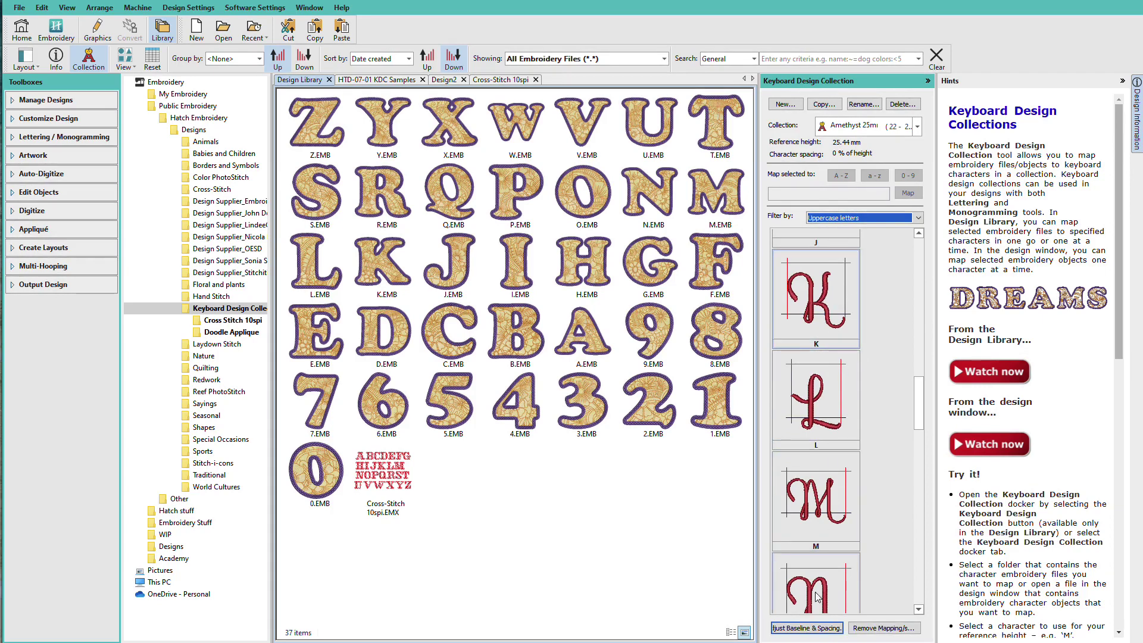
Pull K's right spacing line left toward the letter and confirm
{"action": "left_click", "coordinate": [802, 629]}
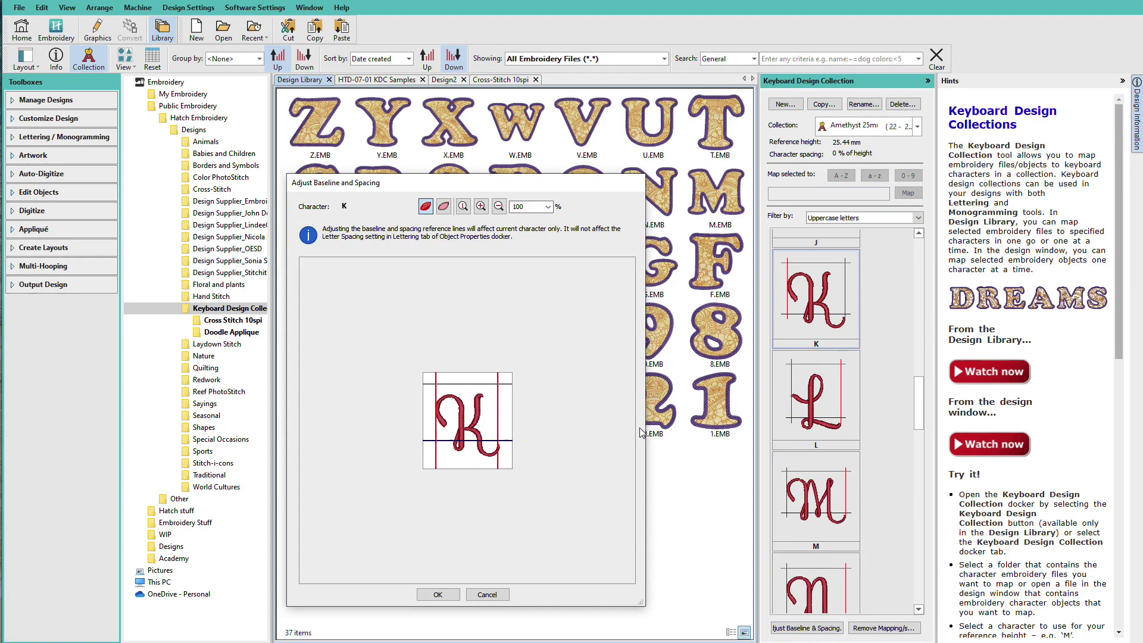
{"action": "left_click_drag", "start_coordinate": [497, 385], "coordinate": [447, 385]}
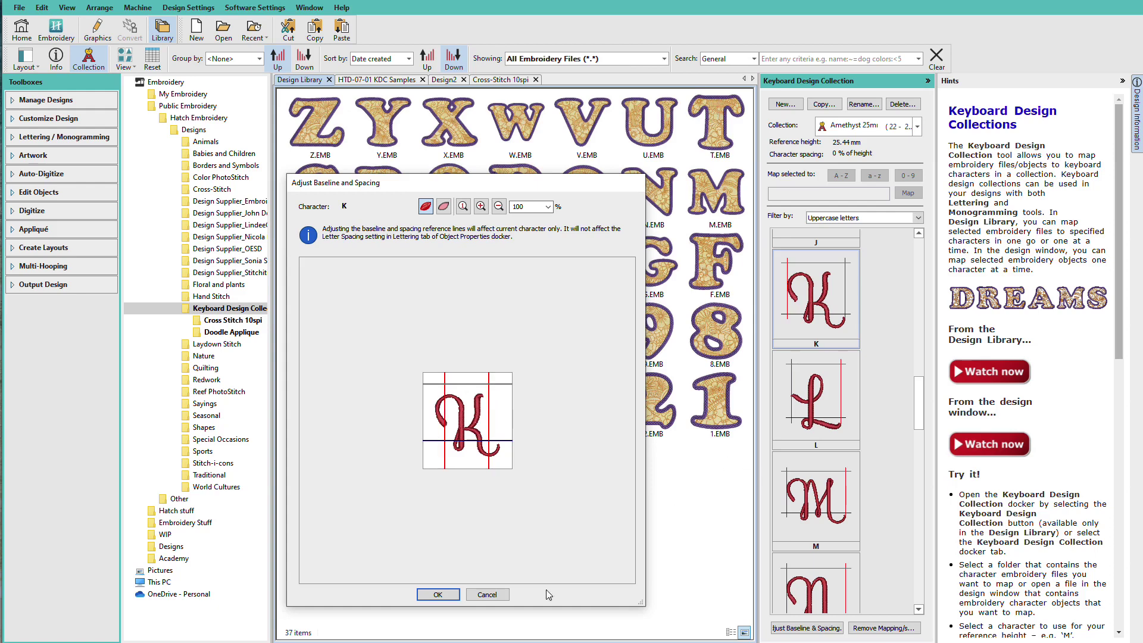
{"action": "left_click", "coordinate": [445, 597]}
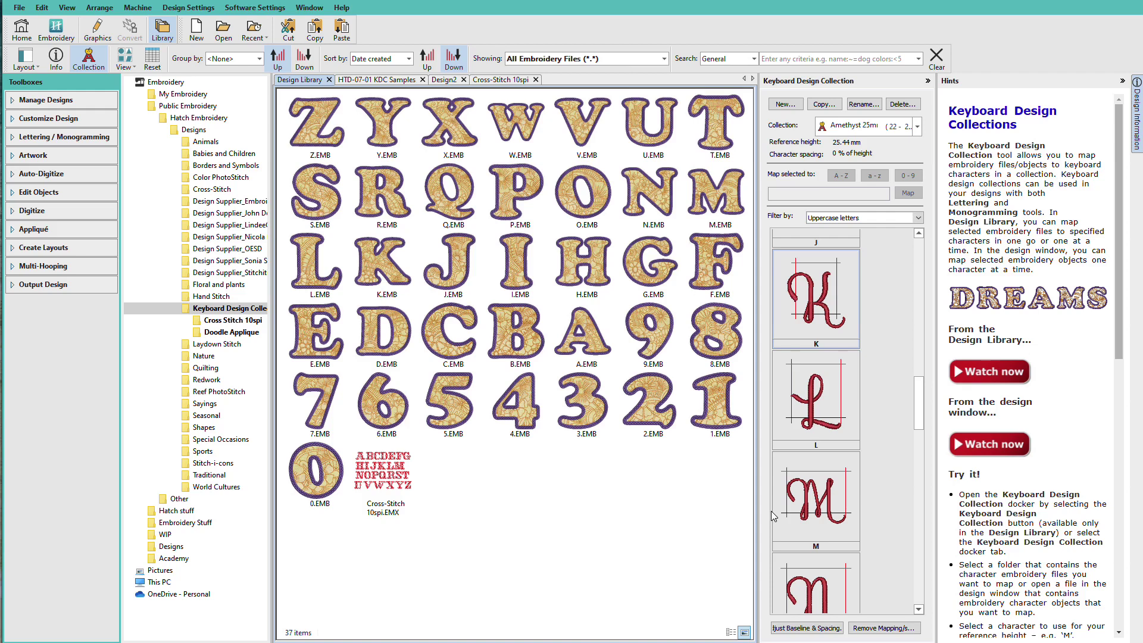
Select L and drag its right spacing line in closer to the letter, then confirm
{"action": "left_click", "coordinate": [839, 382]}
{"action": "left_click", "coordinate": [806, 628]}
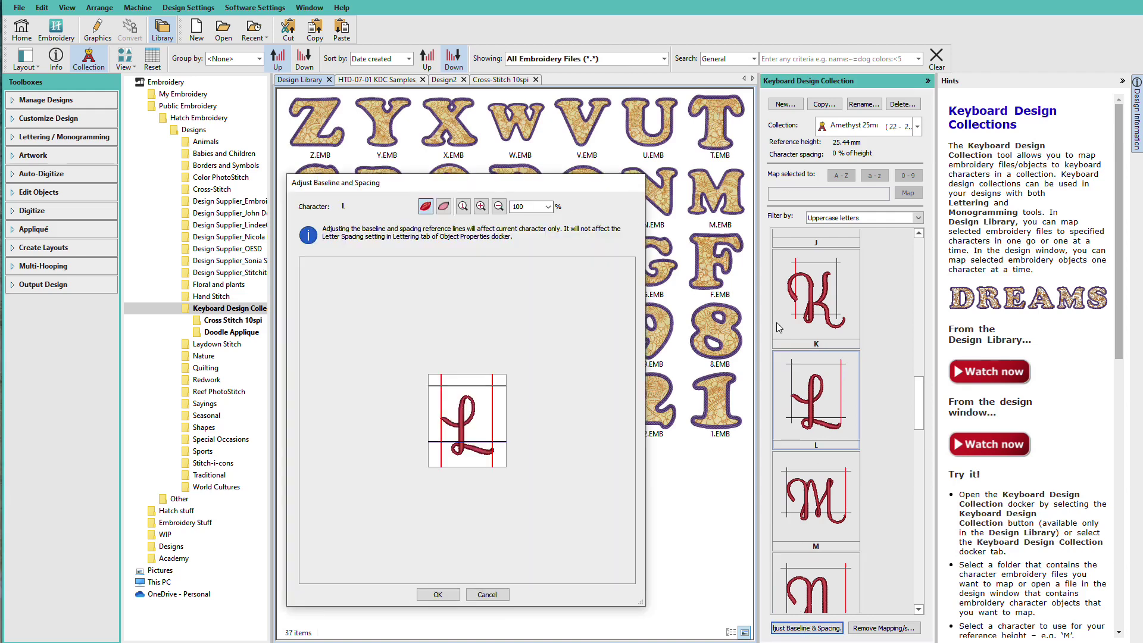
{"action": "left_click_drag", "start_coordinate": [492, 412], "coordinate": [448, 397]}
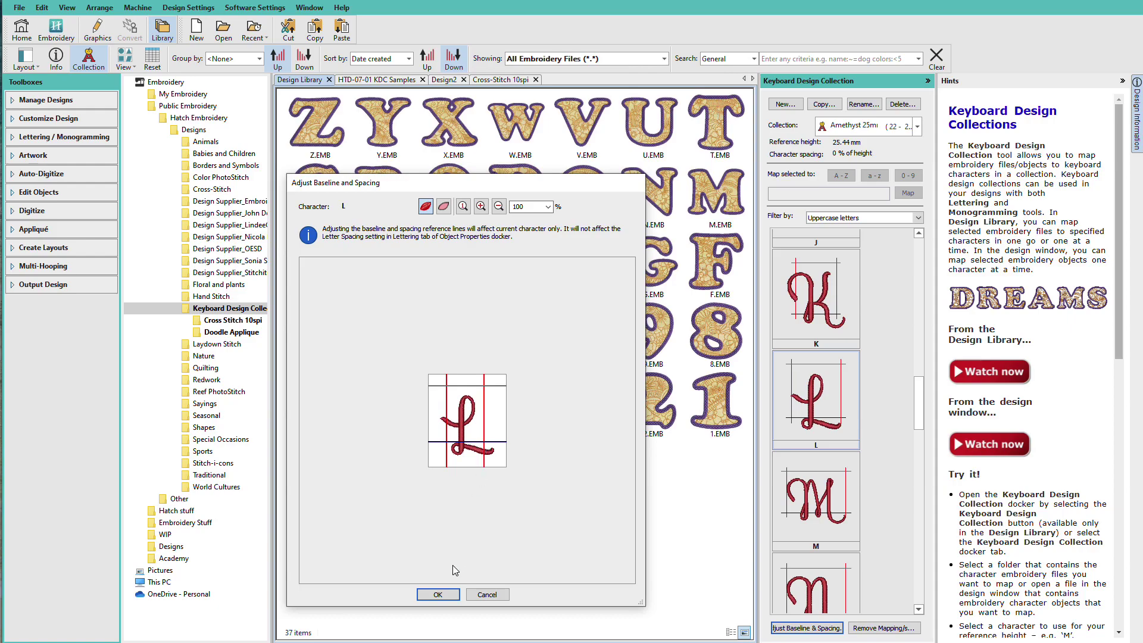
{"action": "left_click", "coordinate": [437, 594]}
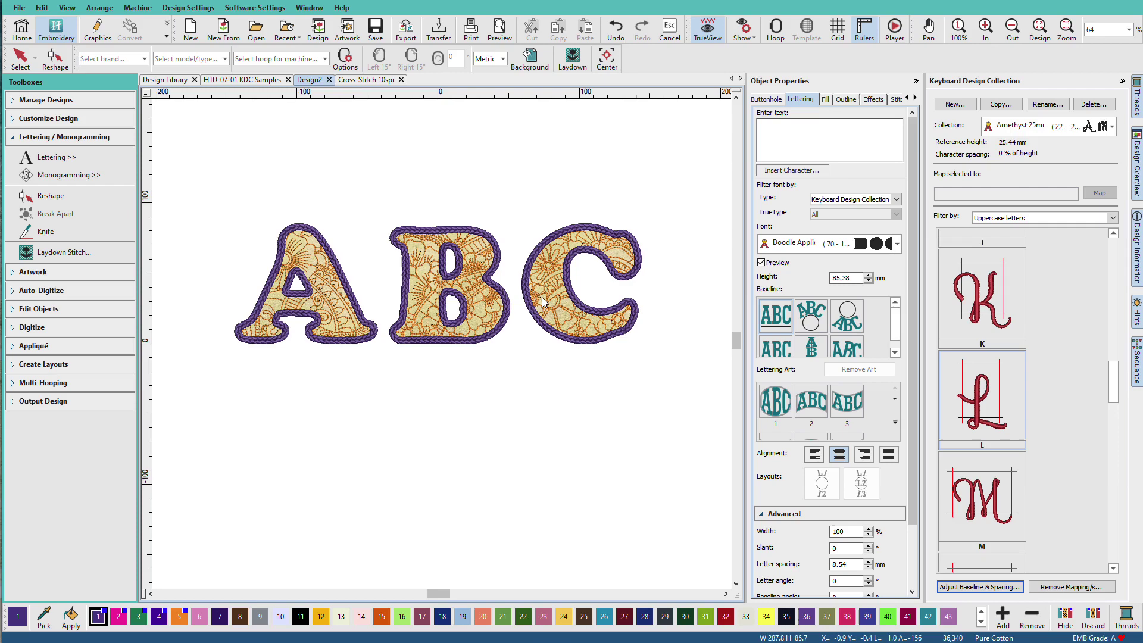
Reshape the ABC lettering with H, nudging the C slightly left toward the B
{"action": "left_click", "coordinate": [565, 291]}
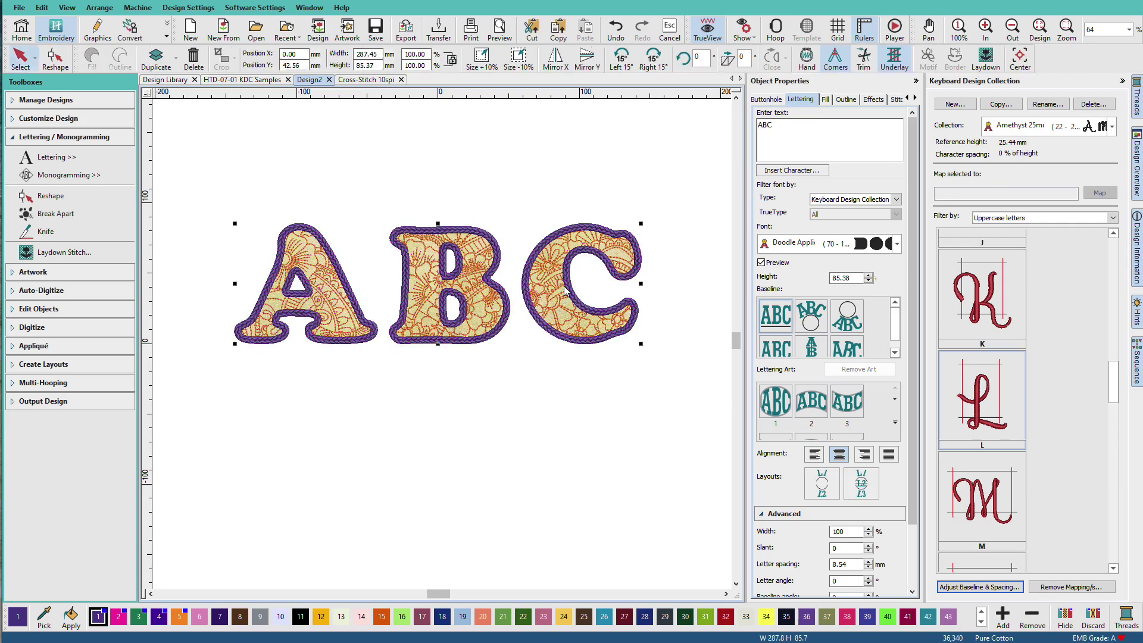
{"action": "key", "text": "h"}
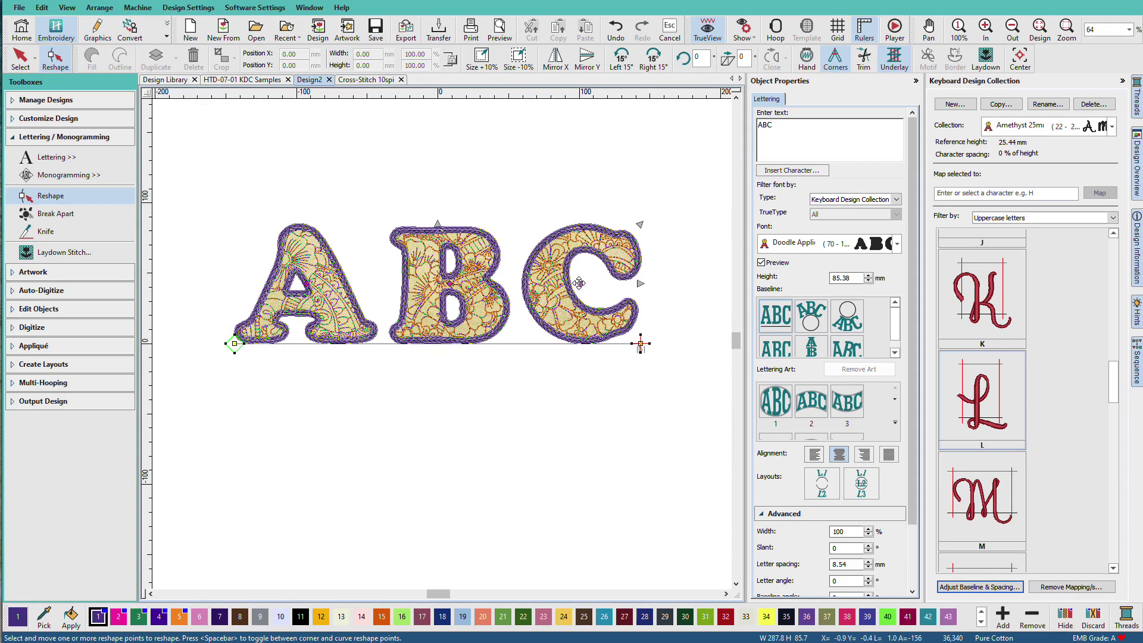
{"action": "left_click_drag", "start_coordinate": [580, 281], "coordinate": [570, 284]}
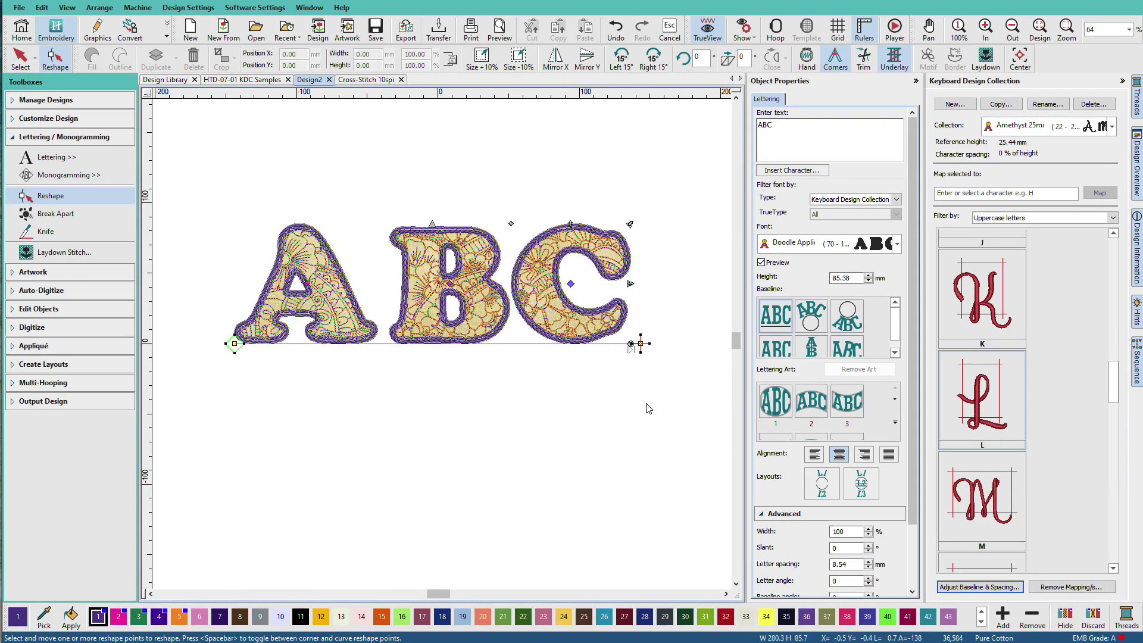
{"action": "left_click_drag", "start_coordinate": [913, 486], "coordinate": [909, 582]}
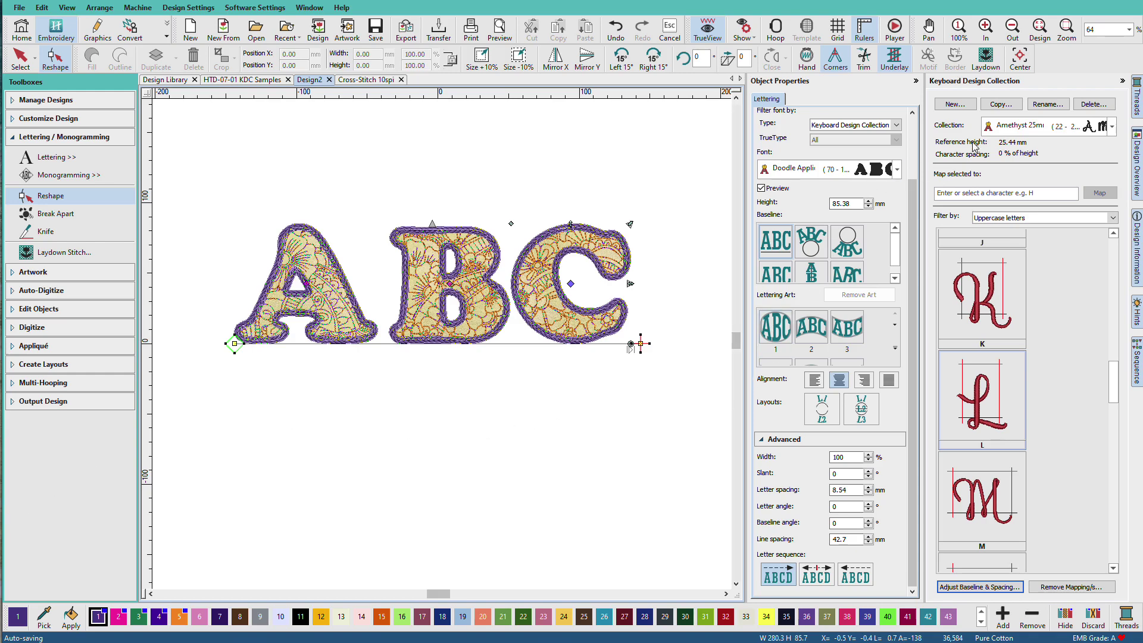
Filter the collection's mappings to Extended characters
{"action": "left_click", "coordinate": [1111, 217]}
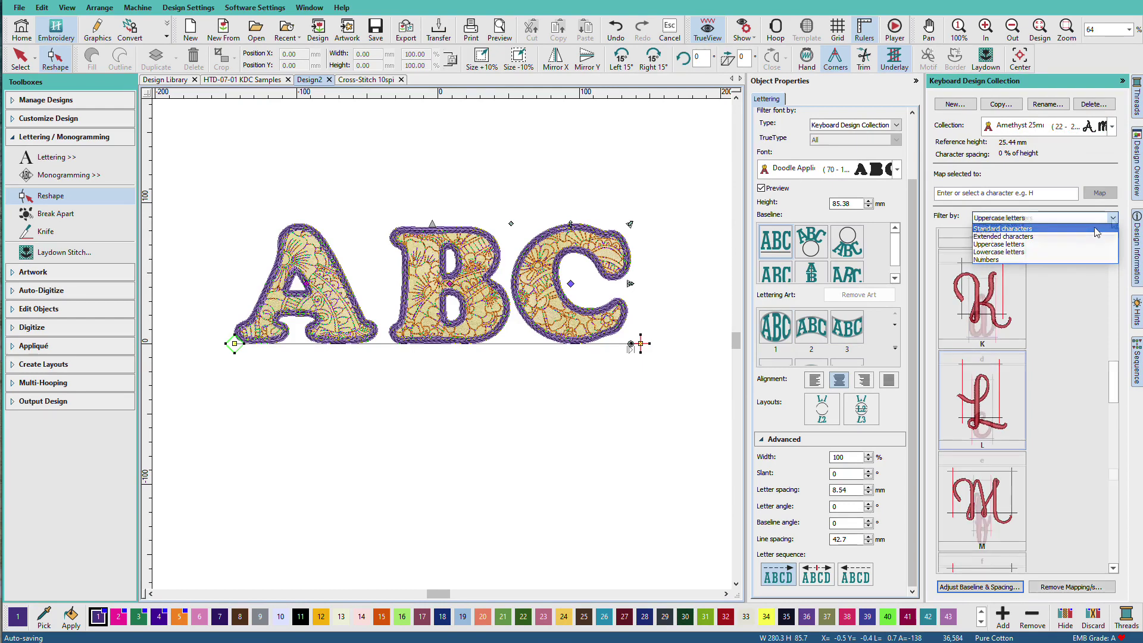
{"action": "left_click", "coordinate": [1102, 236]}
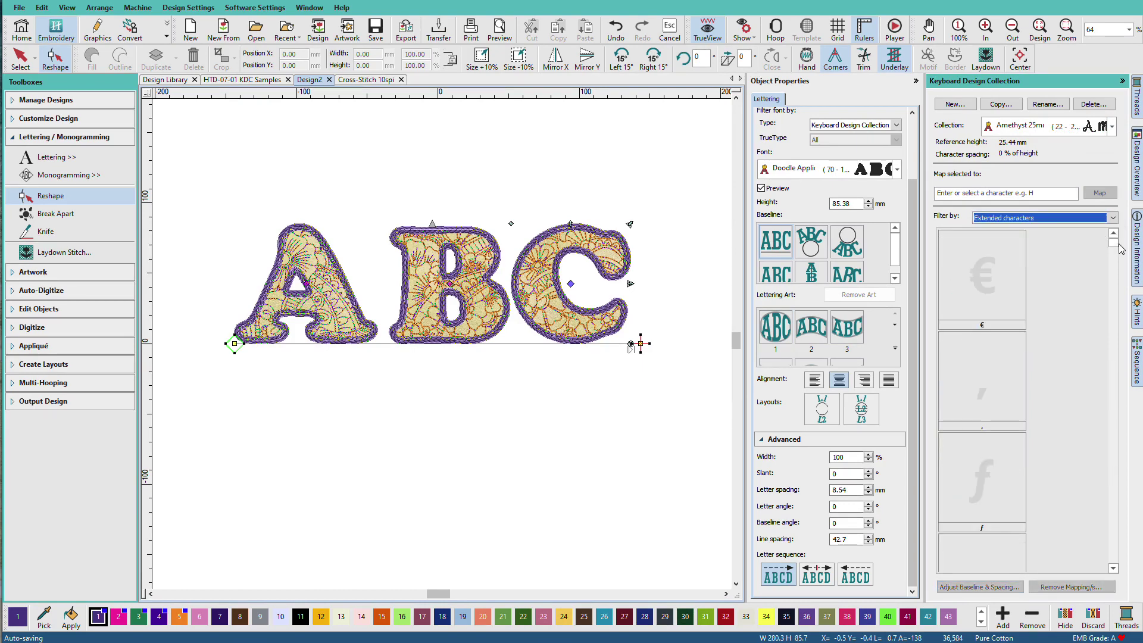
{"action": "mouse_move", "coordinate": [1113, 243]}
{"action": "left_mouse_down"}
{"action": "mouse_move", "coordinate": [1116, 278]}
{"action": "mouse_move", "coordinate": [1117, 248]}
{"action": "left_mouse_up"}
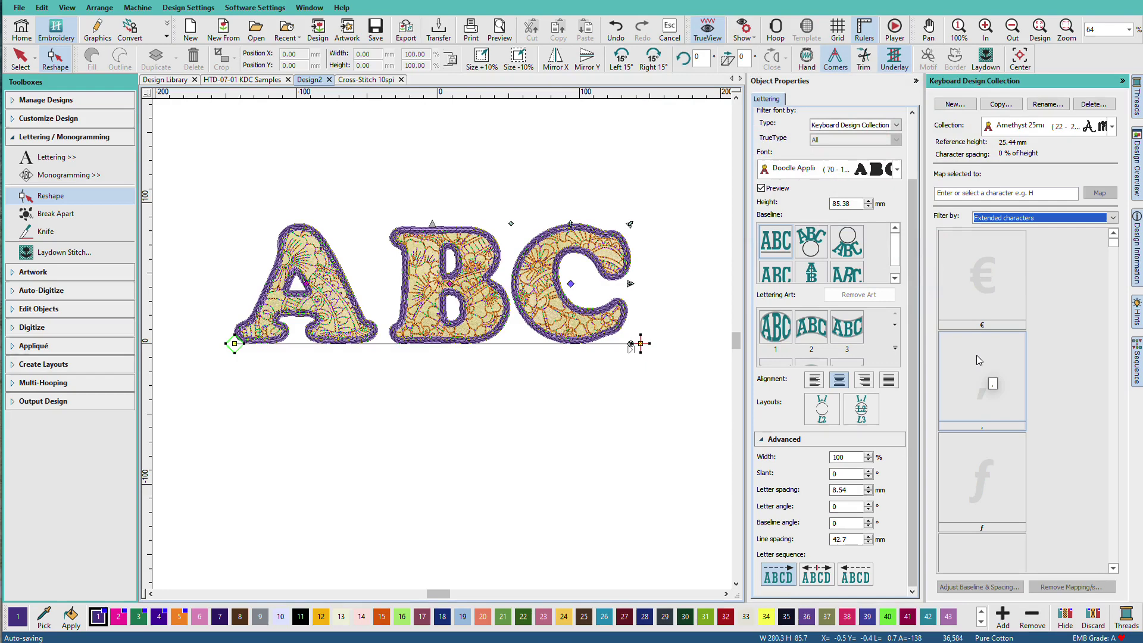
Bring up Insert Character listing the Doodle Applique characters
{"action": "left_click", "coordinate": [913, 113]}
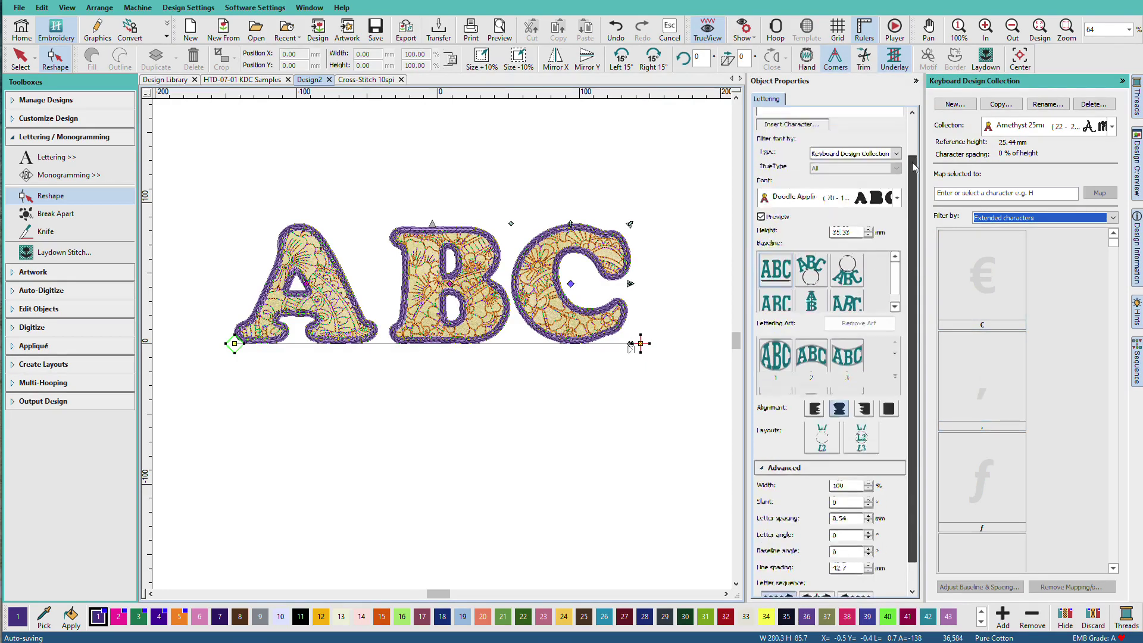
{"action": "left_click", "coordinate": [804, 170]}
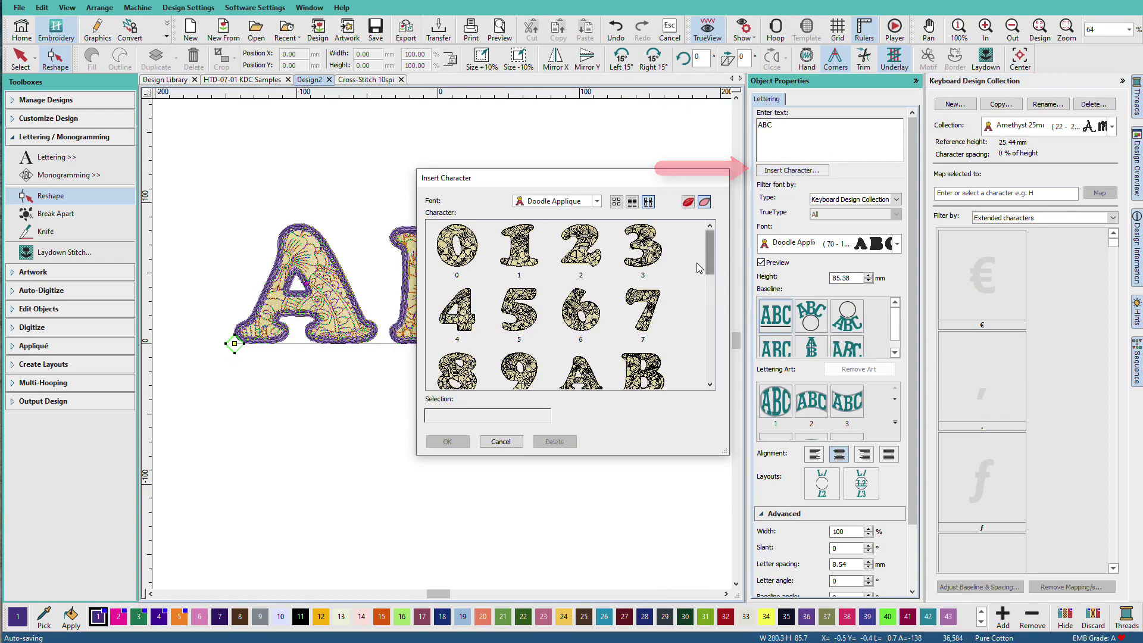
{"action": "scroll", "coordinate": [711, 253], "scroll_direction": "down", "scroll_amount": 3}
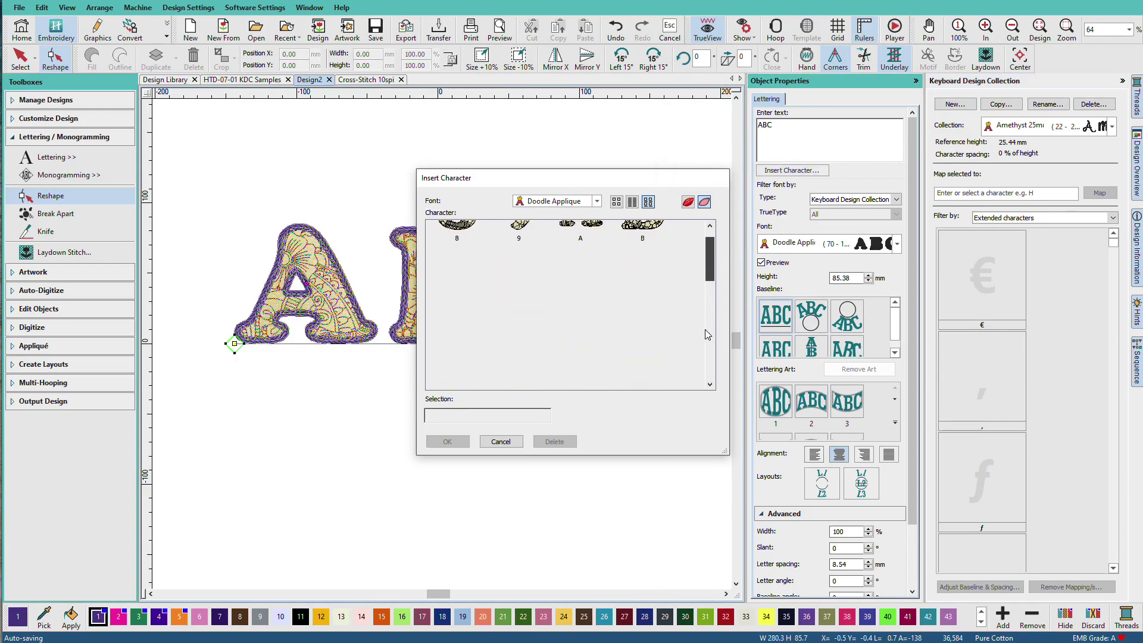